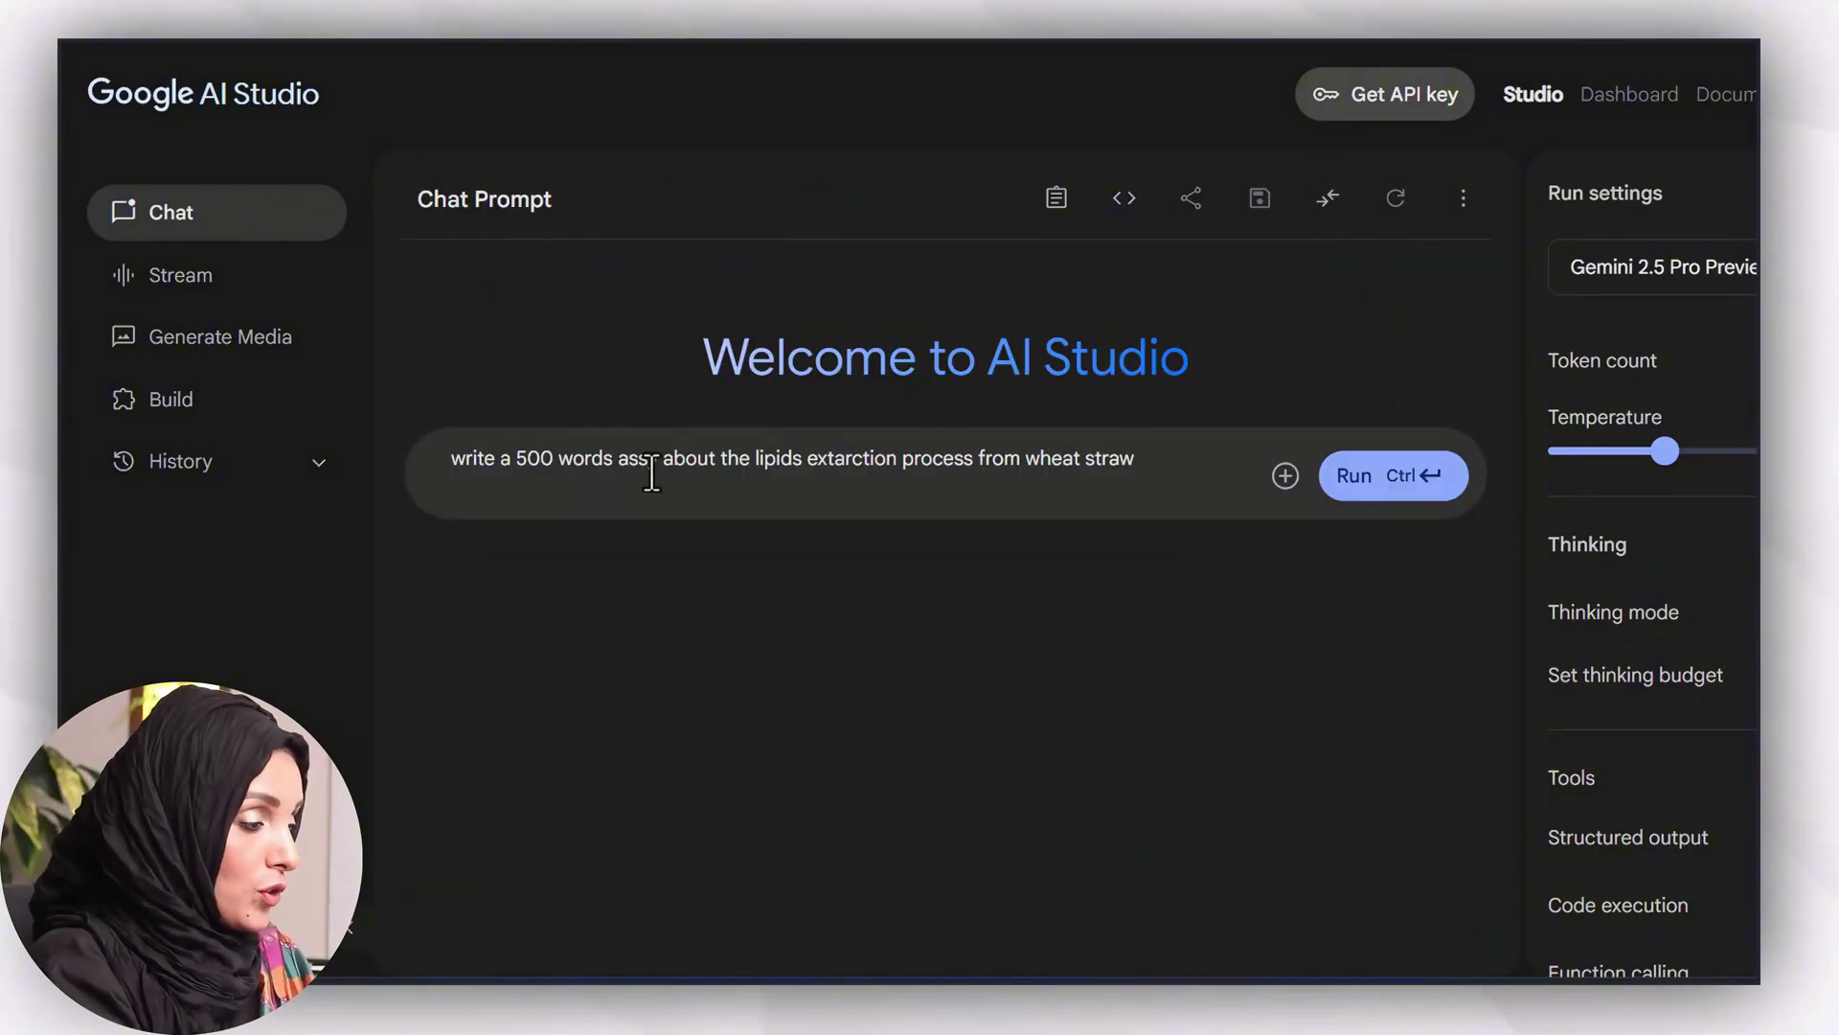
Step: Generate the wheat-straw lipid extraction essay in AI Studio and copy the response text
{"action": "left_click", "coordinate": [1351, 478]}
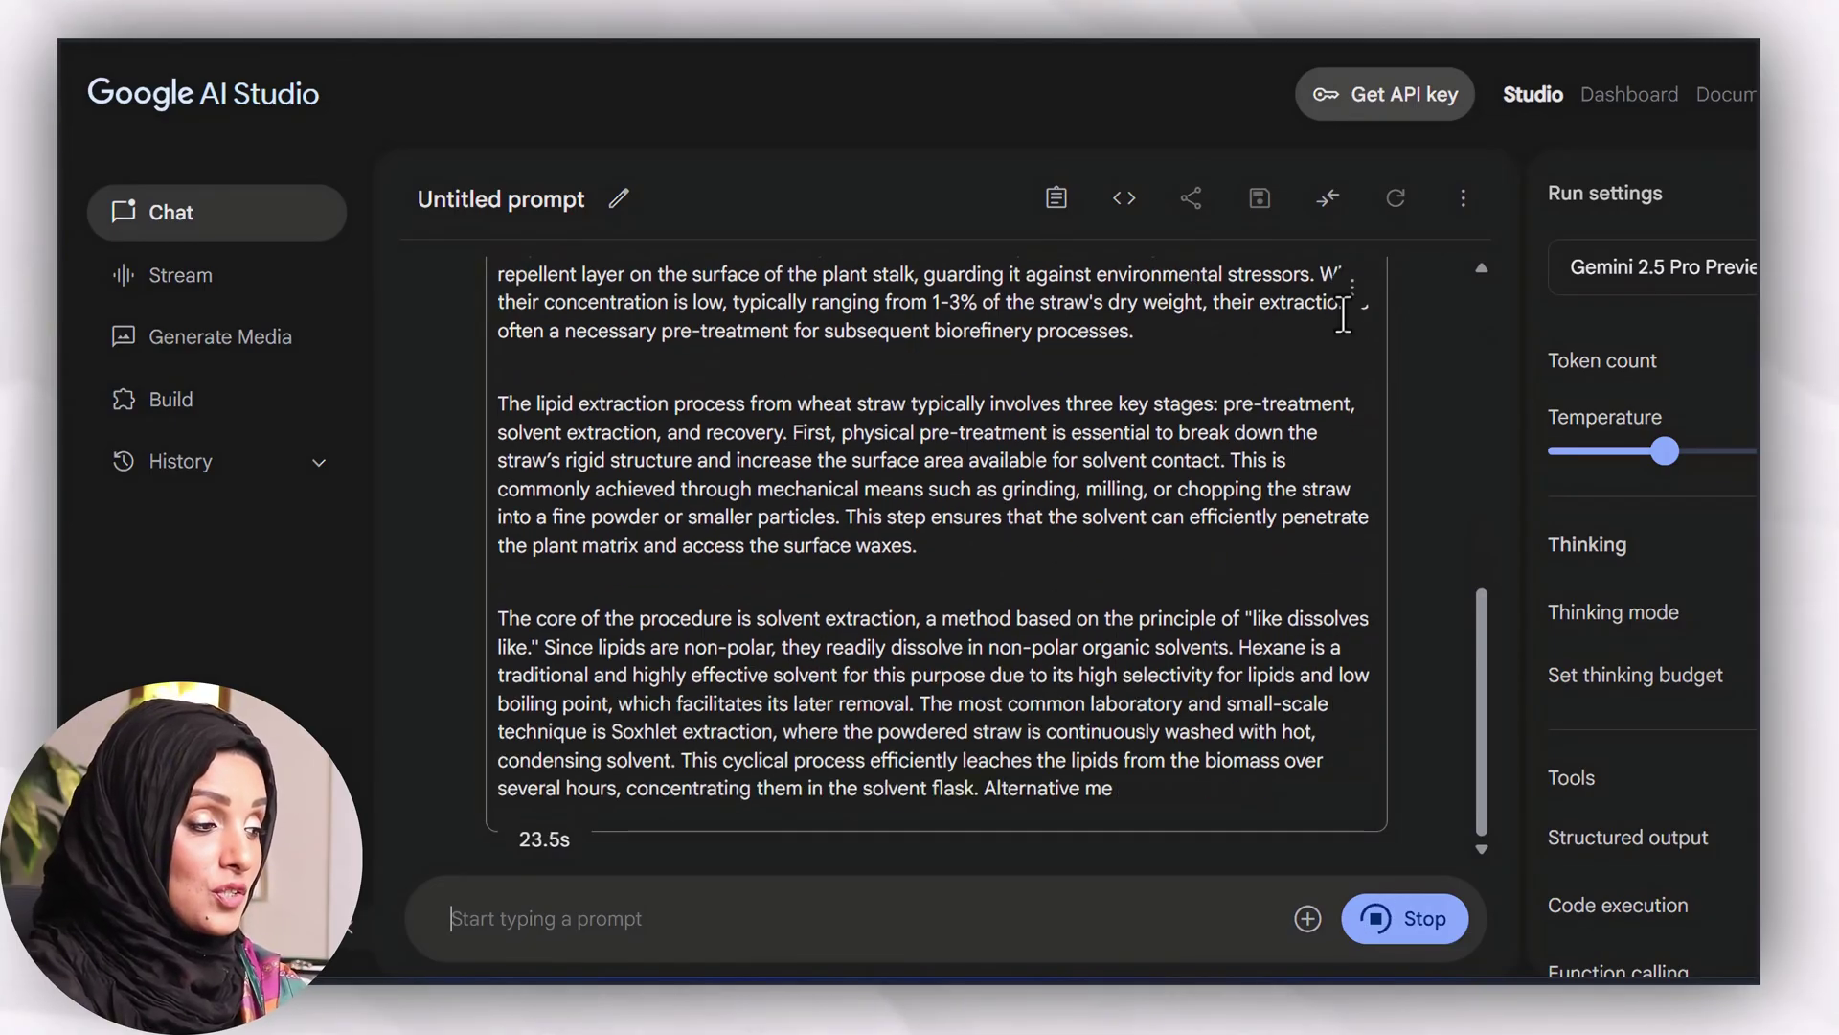
{"action": "left_click", "coordinate": [1353, 295]}
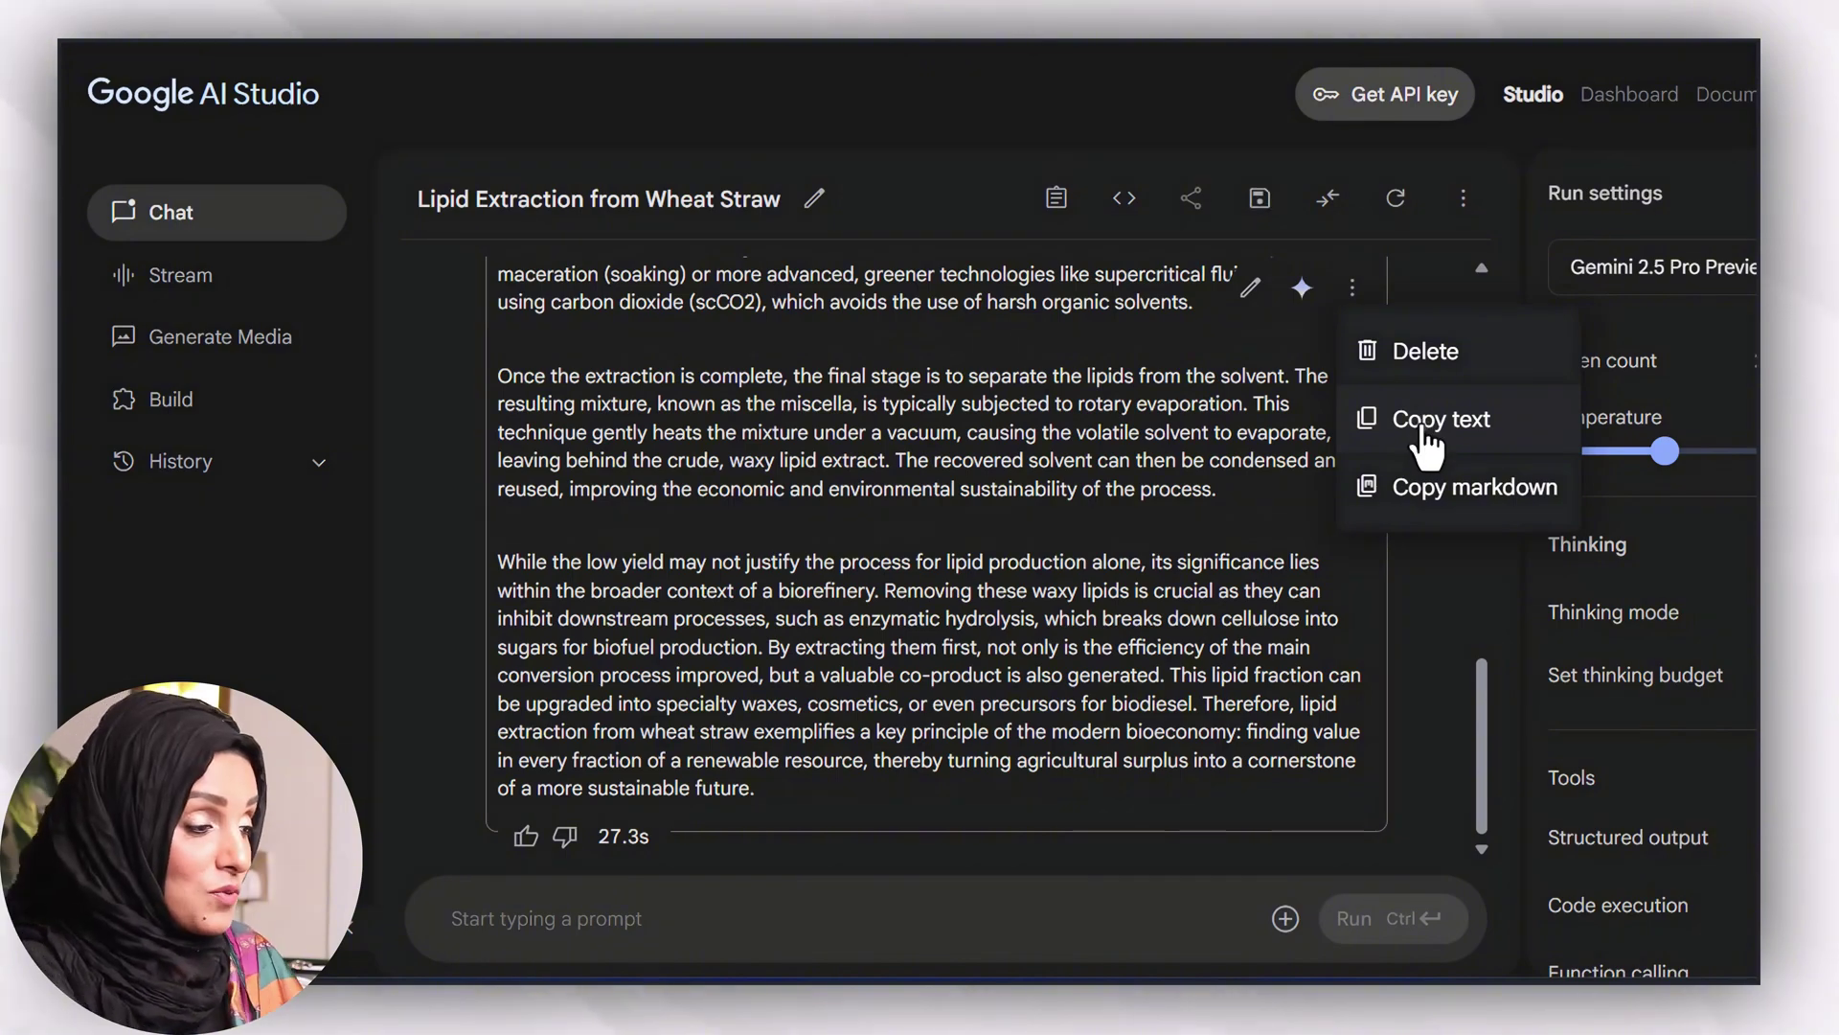
{"action": "left_click", "coordinate": [1428, 424]}
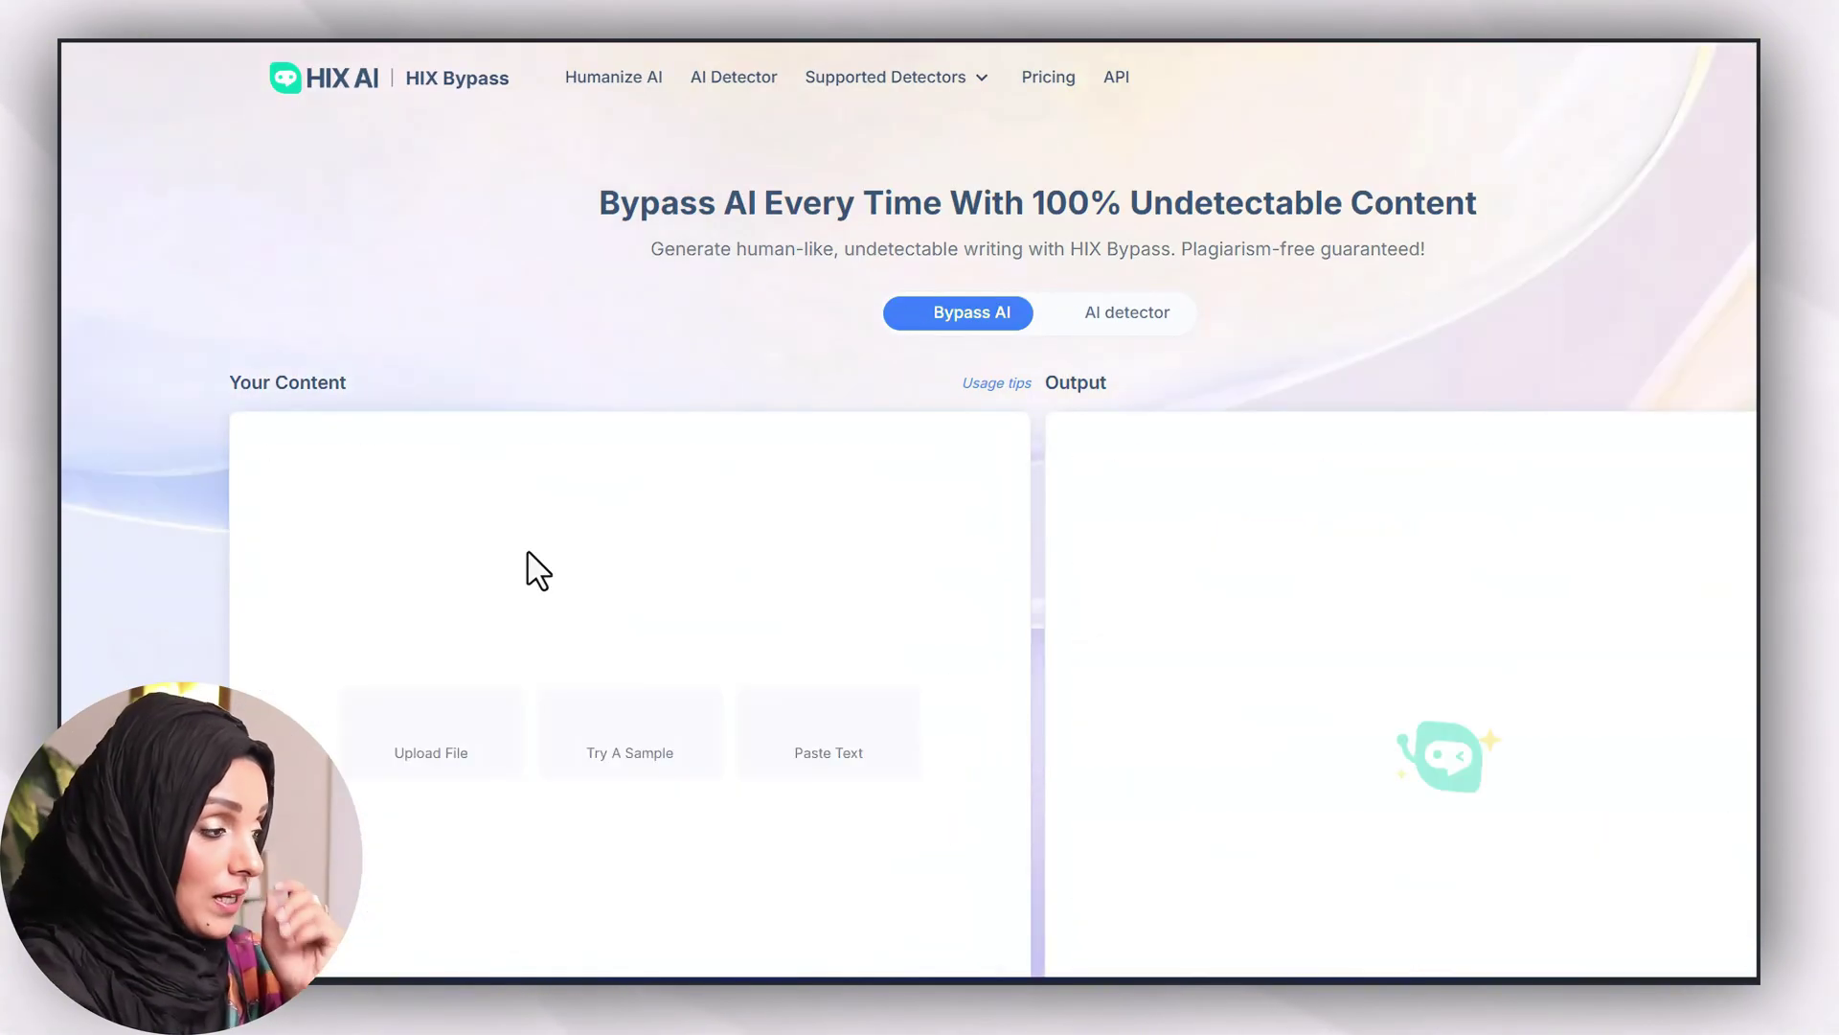
Step: Paste the essay into HIX Bypass and humanize it in Balanced mode
{"action": "left_click", "coordinate": [778, 765]}
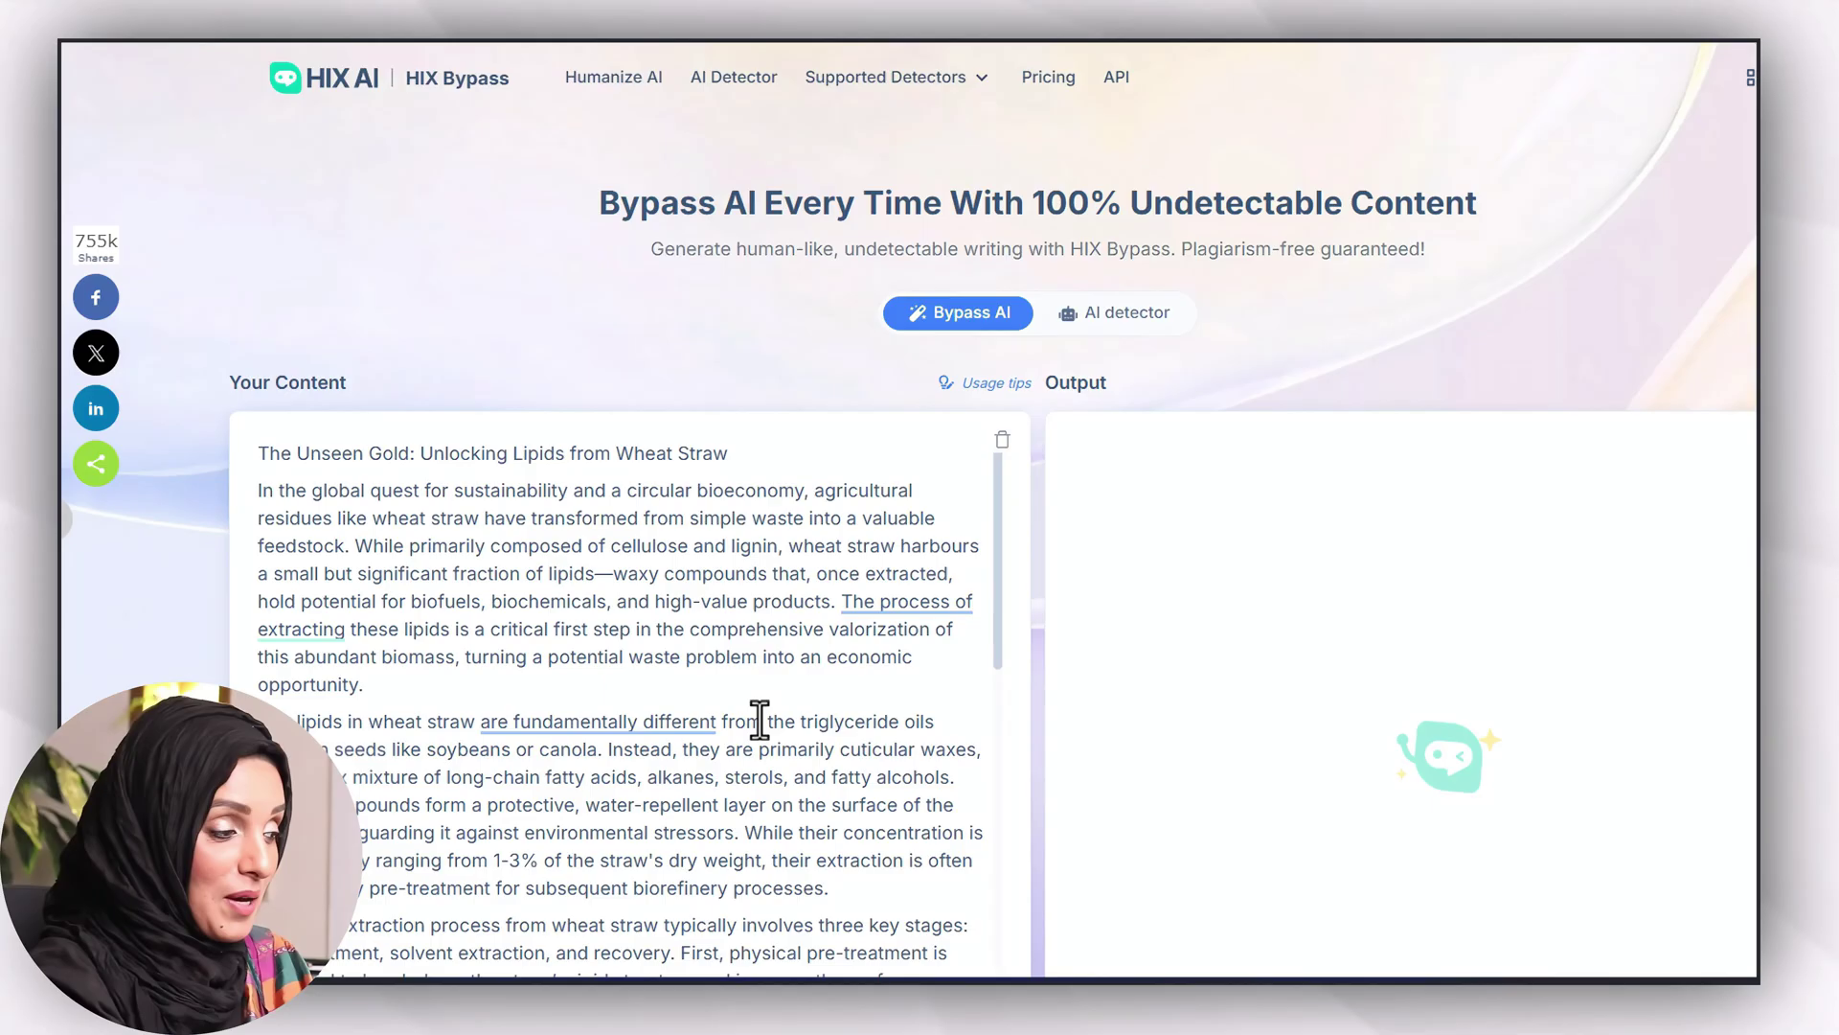
{"action": "scroll", "coordinate": [759, 719], "scroll_direction": "down", "scroll_amount": 5}
{"action": "scroll", "coordinate": [1035, 460], "scroll_direction": "down", "scroll_amount": 5}
{"action": "left_click", "coordinate": [809, 426]}
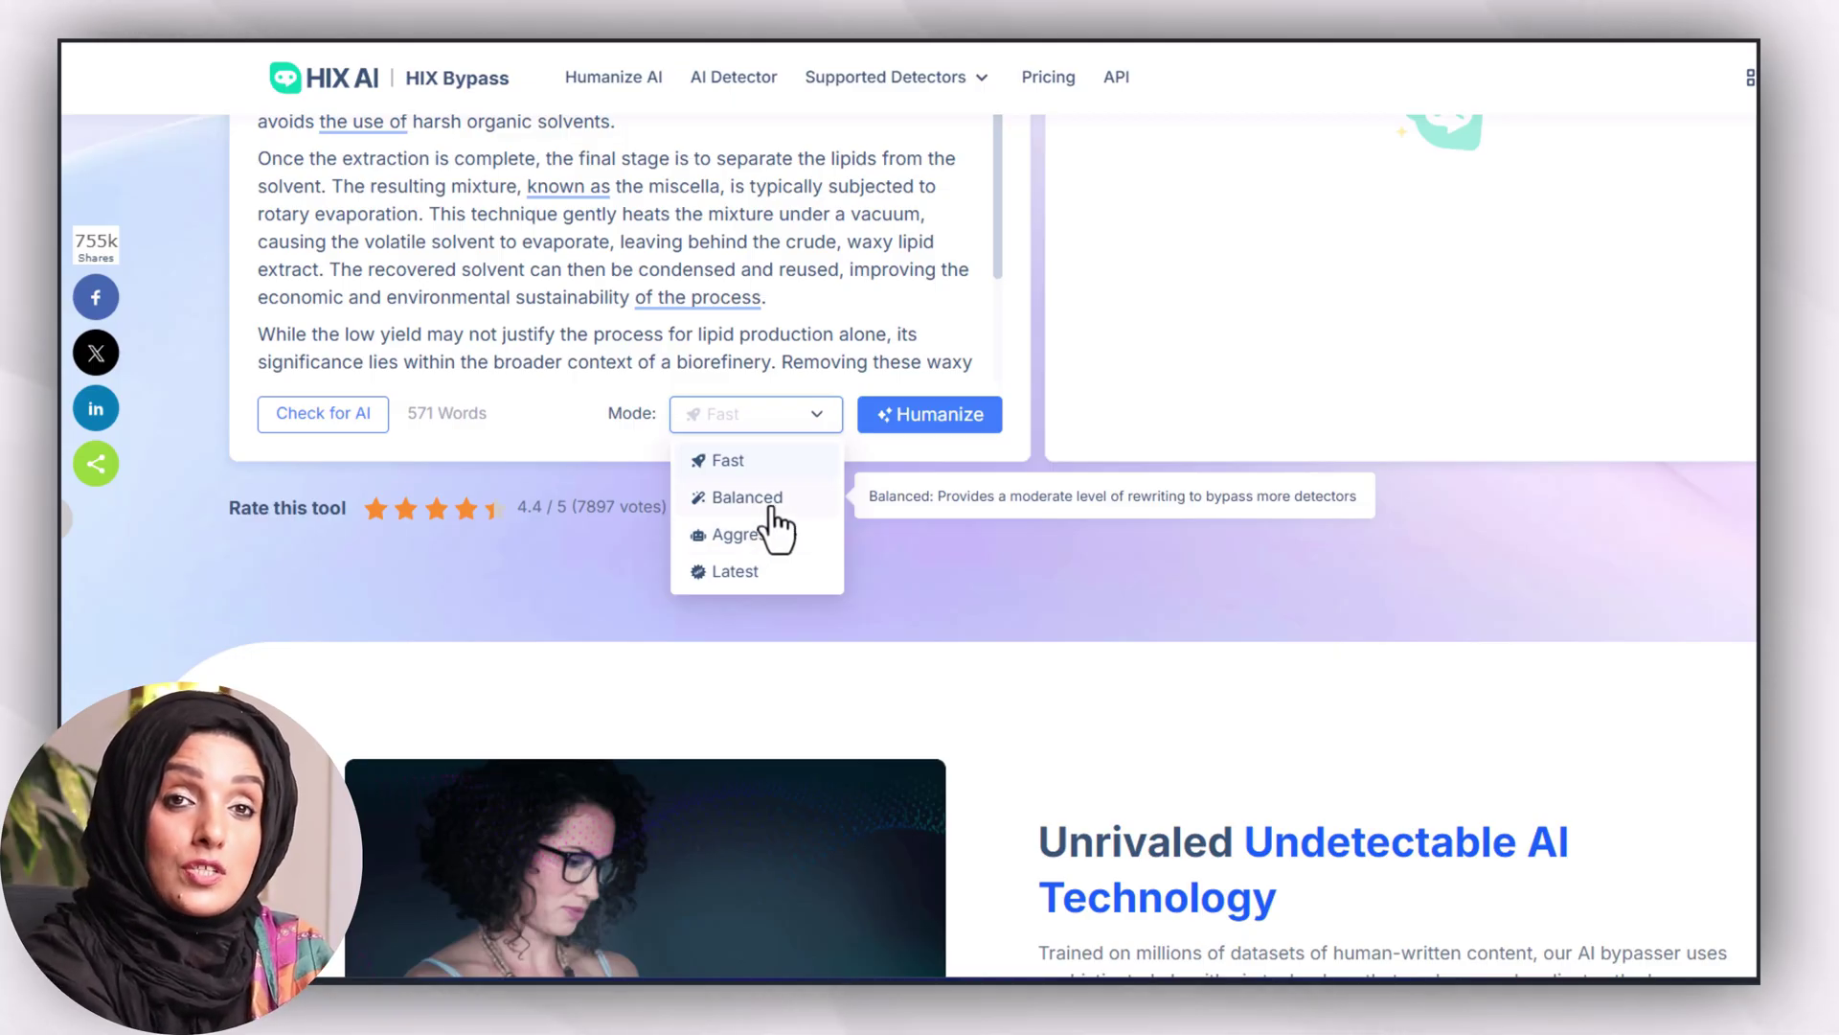
{"action": "left_click", "coordinate": [774, 503]}
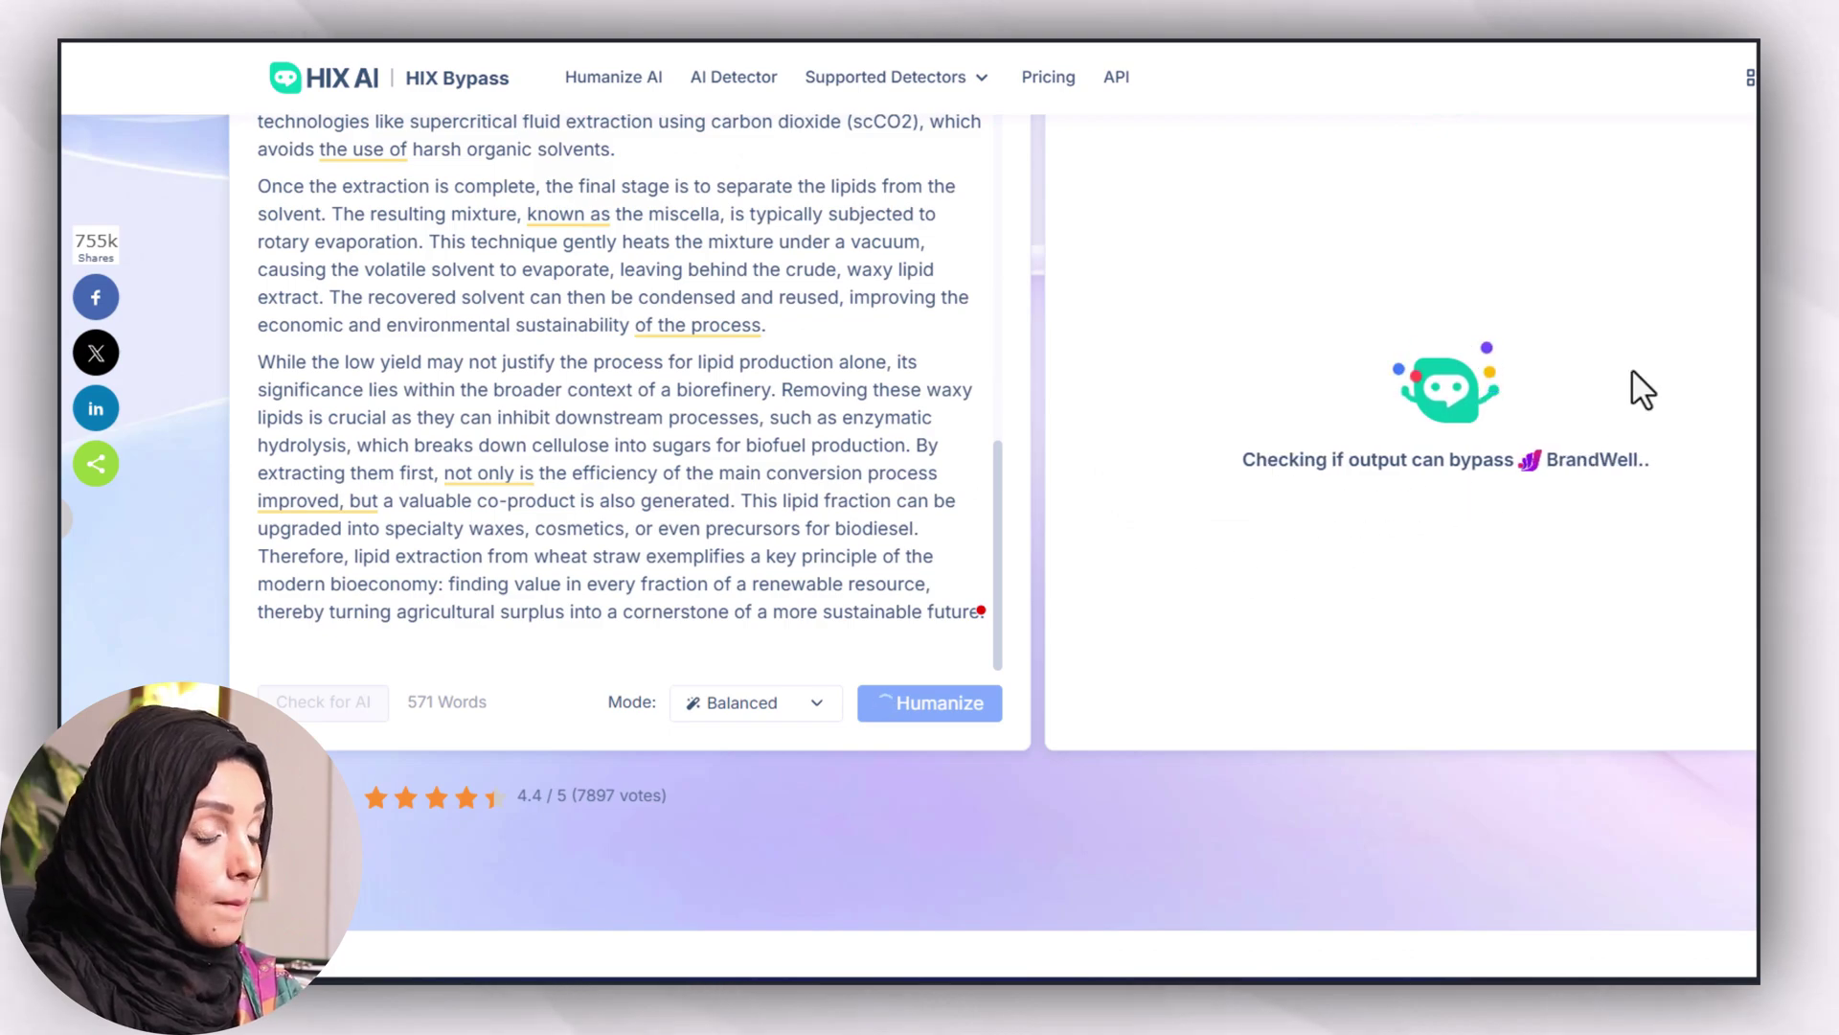
{"action": "scroll", "coordinate": [1460, 527], "scroll_direction": "up", "scroll_amount": 1}
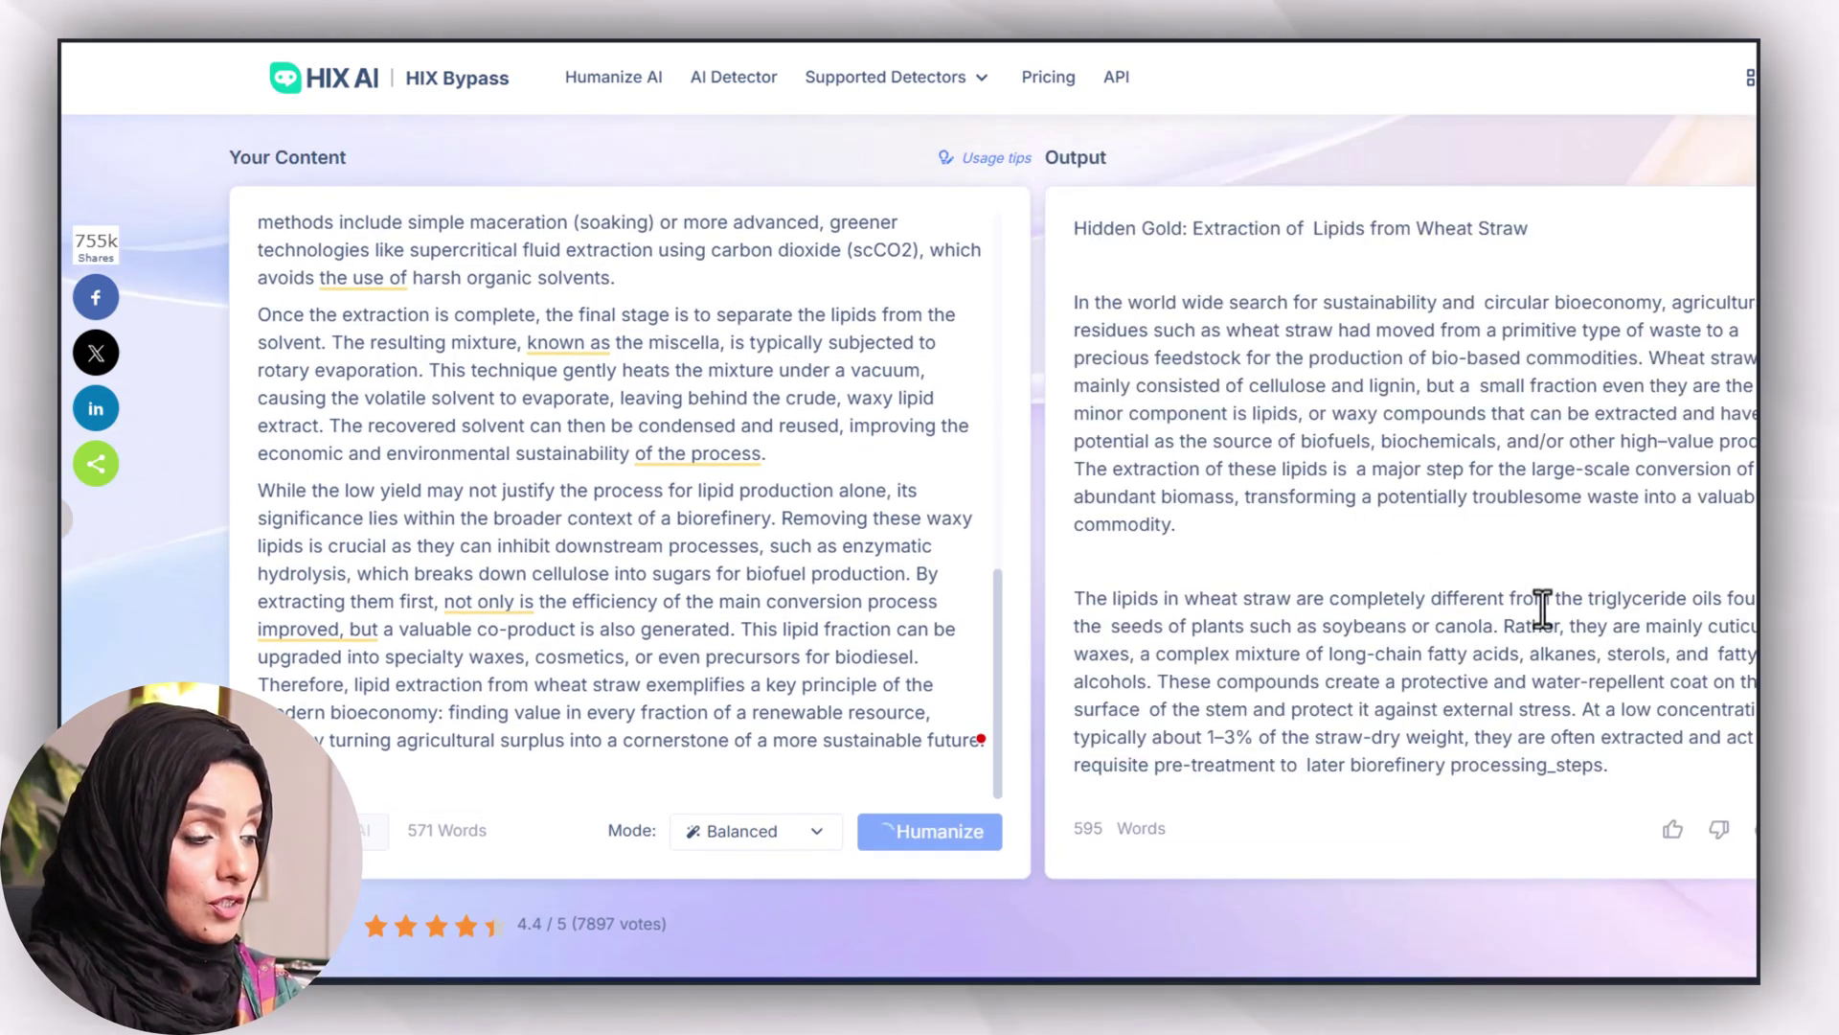
{"action": "scroll", "coordinate": [1058, 648], "scroll_direction": "down", "scroll_amount": 3}
{"action": "scroll", "coordinate": [941, 687], "scroll_direction": "down", "scroll_amount": 3}
{"action": "scroll", "coordinate": [942, 687], "scroll_direction": "down", "scroll_amount": 1}
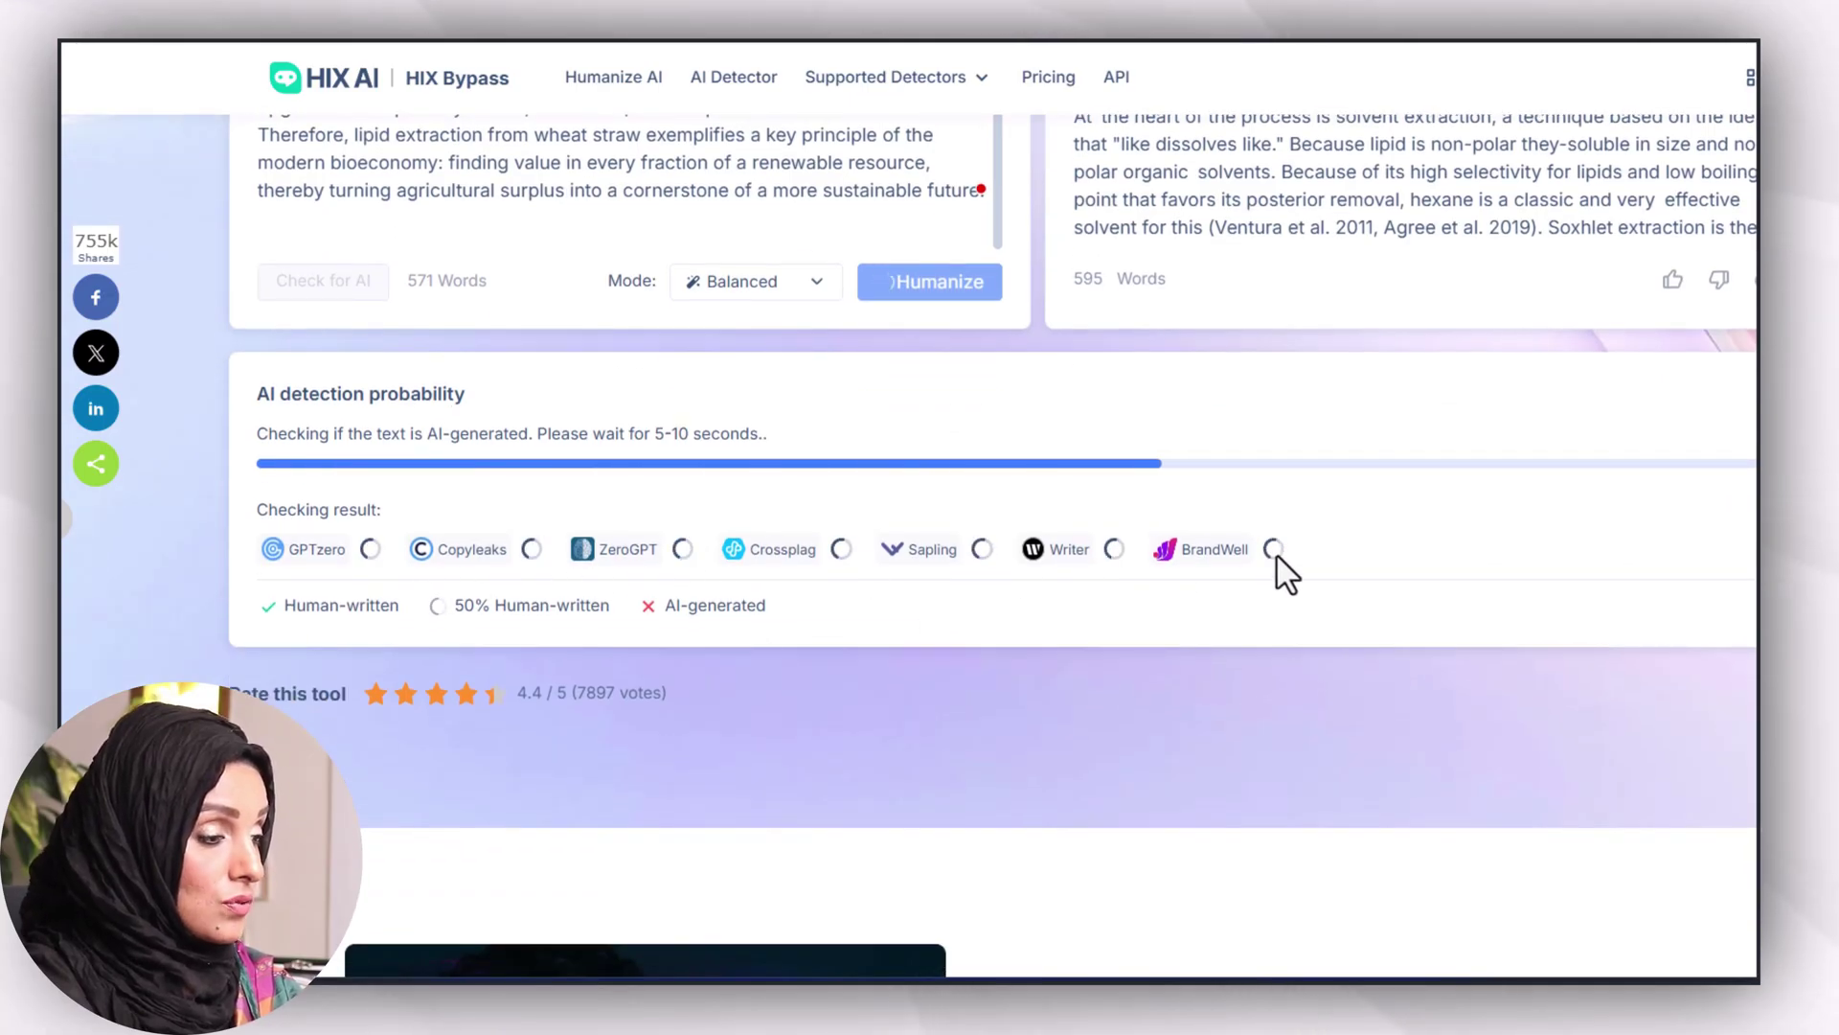
{"action": "scroll", "coordinate": [1327, 439], "scroll_direction": "up", "scroll_amount": 2}
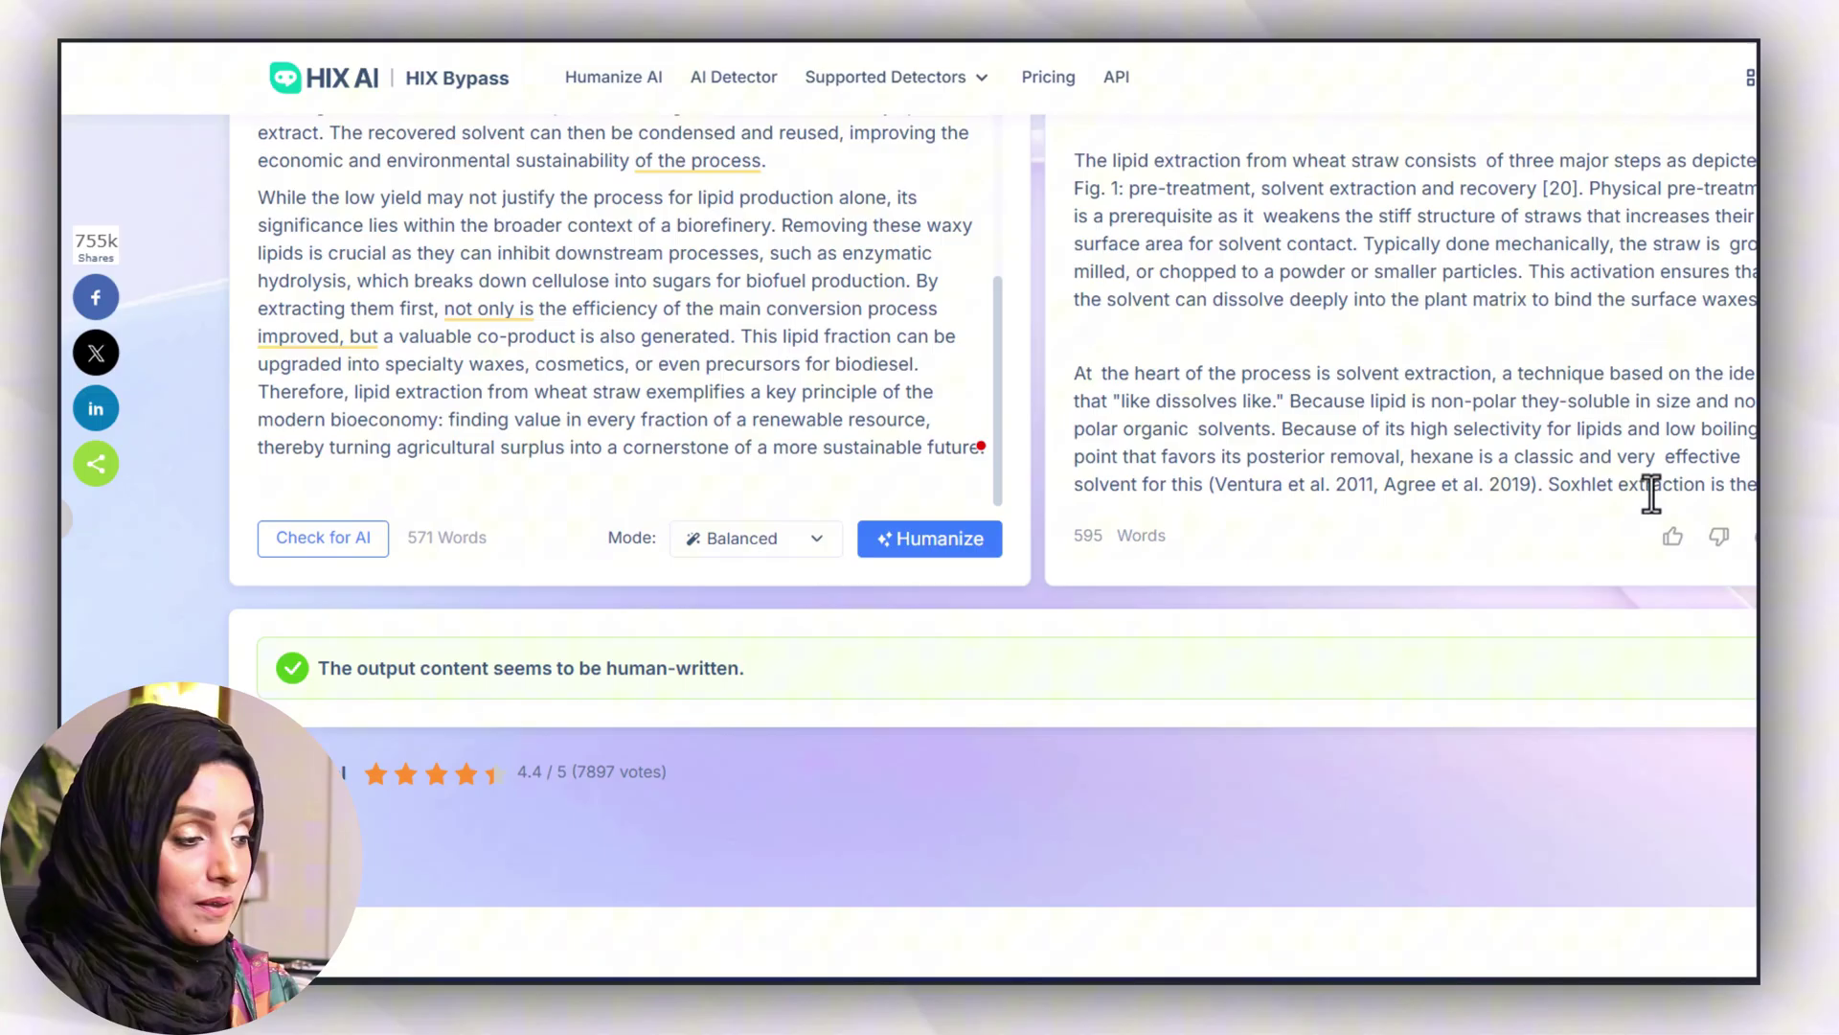
{"action": "scroll", "coordinate": [1654, 488], "scroll_direction": "up", "scroll_amount": 2}
{"action": "scroll", "coordinate": [1516, 381], "scroll_direction": "up", "scroll_amount": 2}
{"action": "scroll", "coordinate": [1576, 408], "scroll_direction": "up", "scroll_amount": 3}
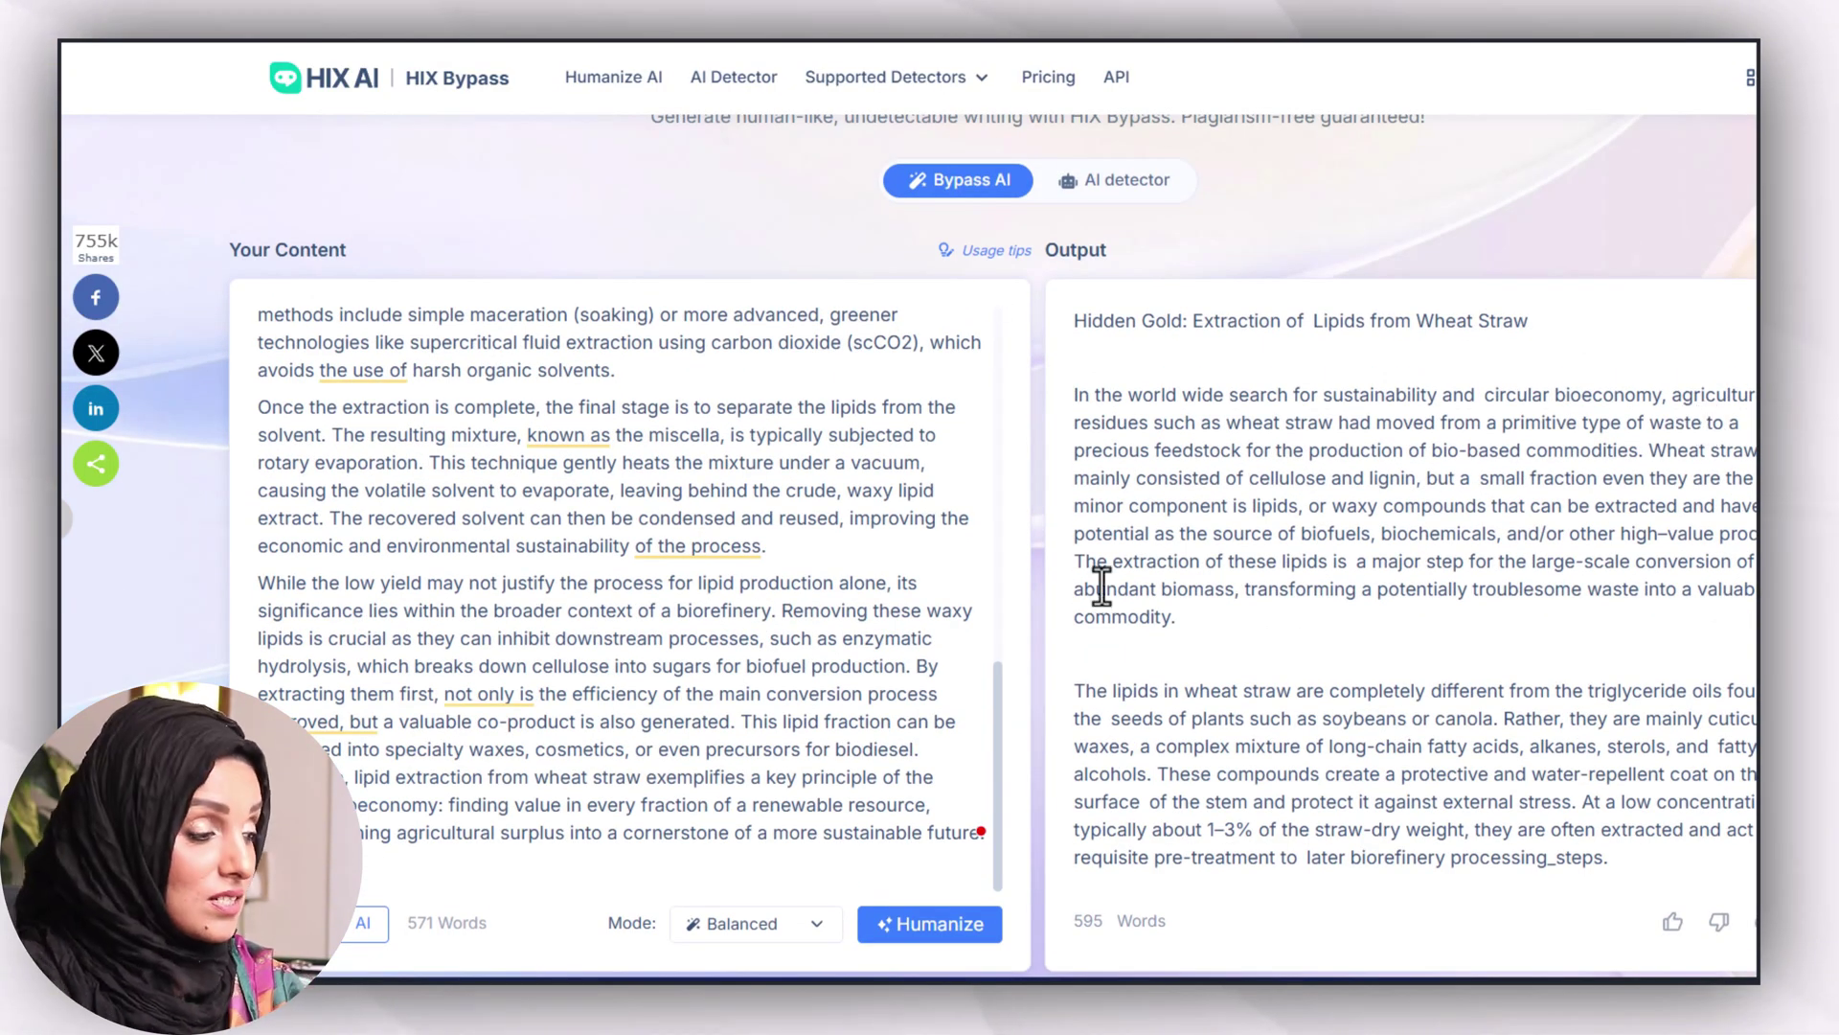
{"action": "scroll", "coordinate": [1342, 636], "scroll_direction": "down", "scroll_amount": 3}
{"action": "scroll", "coordinate": [1503, 752], "scroll_direction": "down", "scroll_amount": 3}
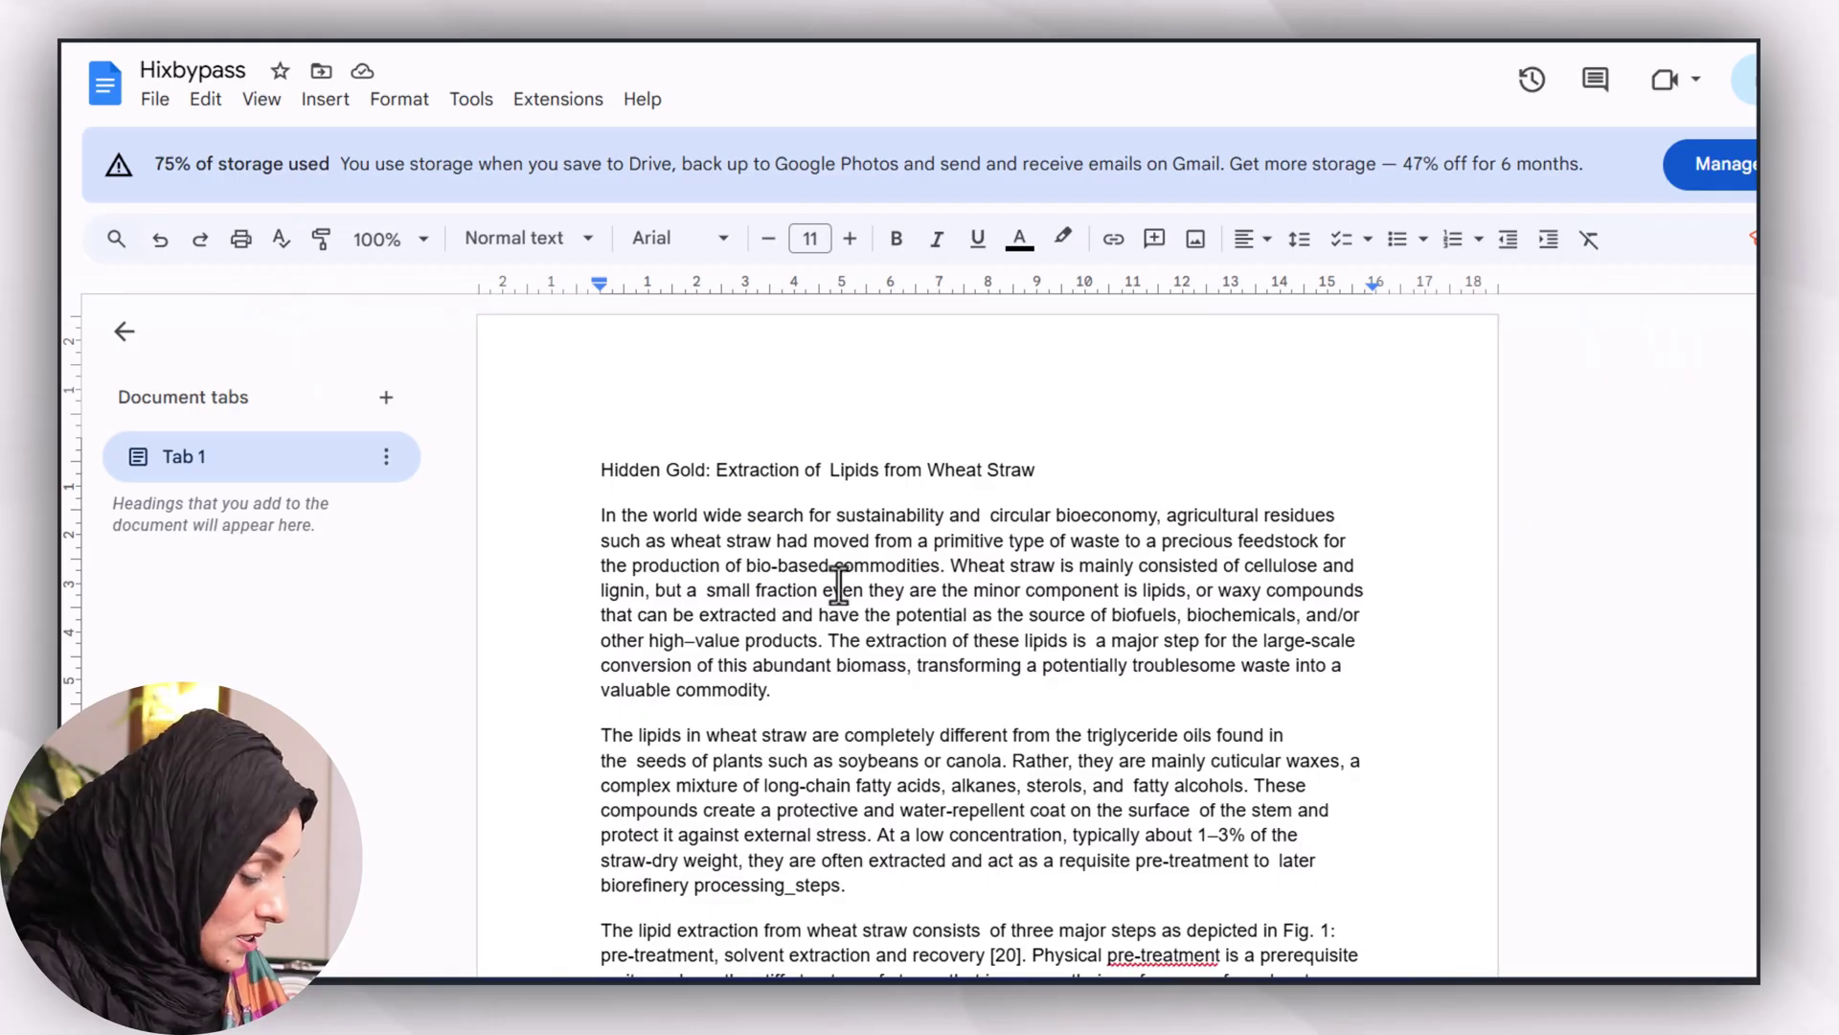
Step: Paste the whole humanized essay into a new ChatGPT chat and send the academic-tone request
{"action": "key", "text": "ctrl+a"}
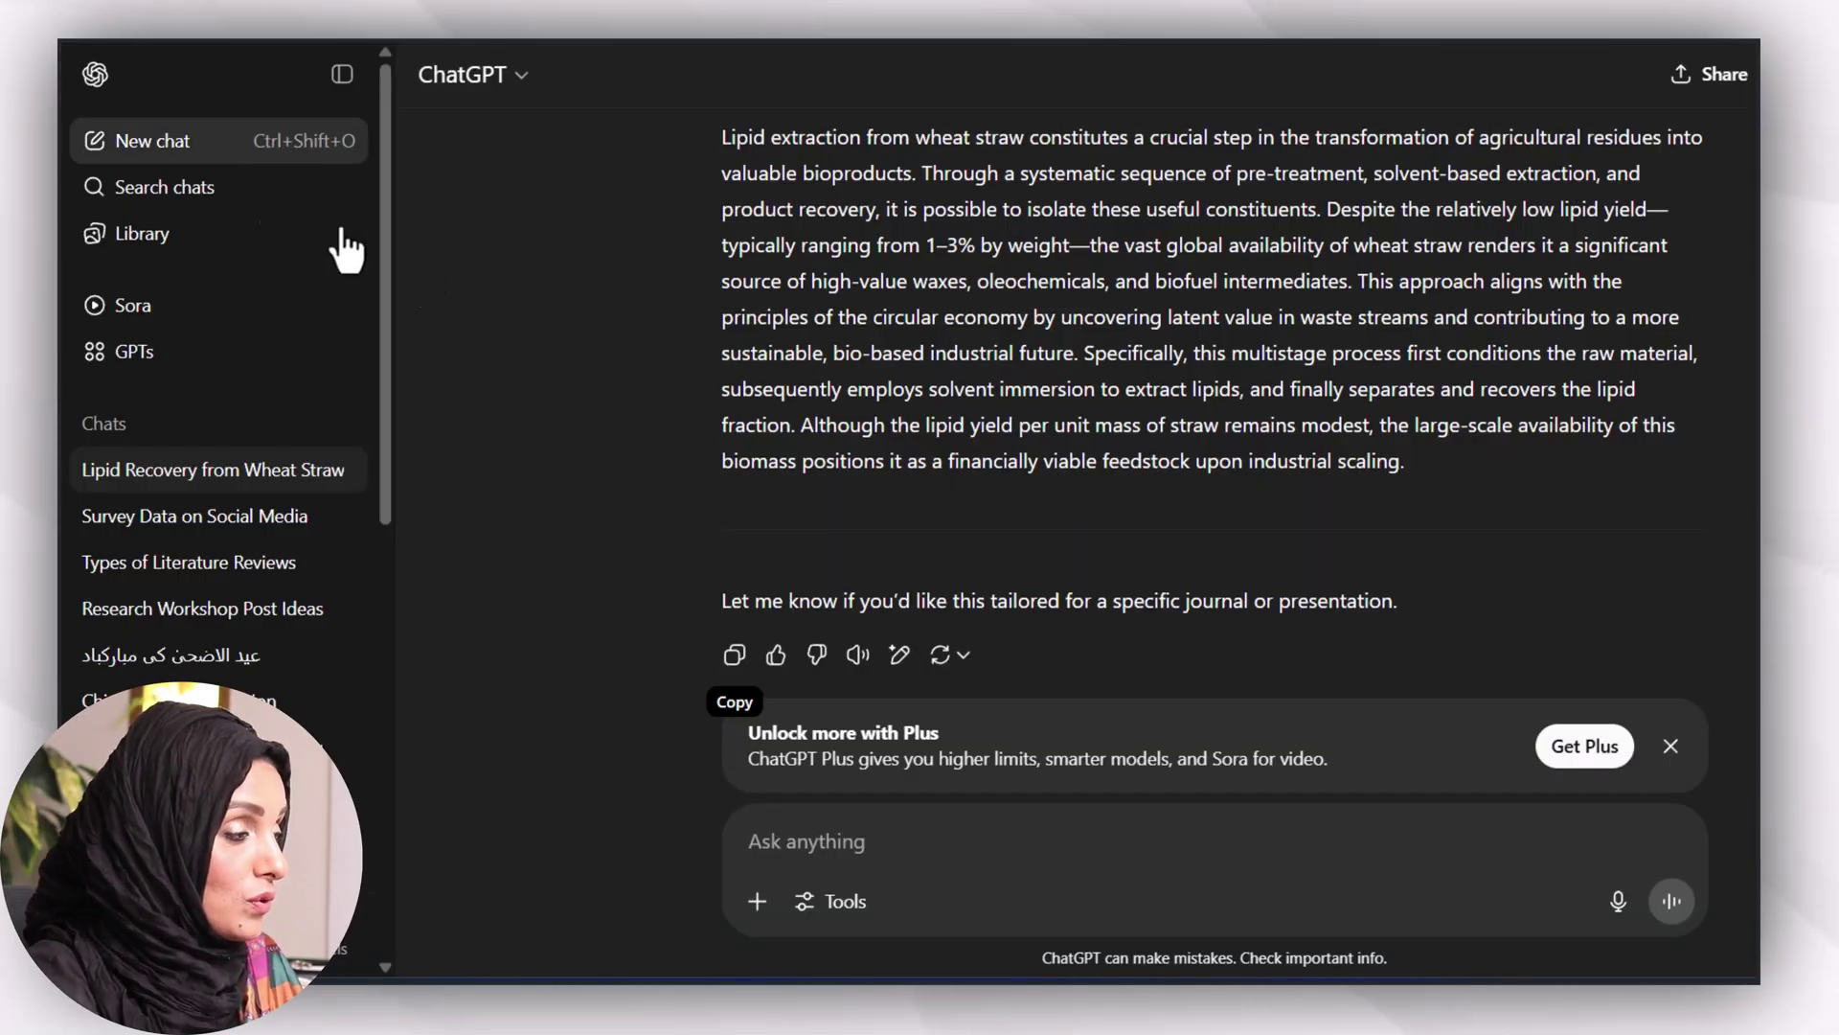
{"action": "left_click", "coordinate": [287, 141]}
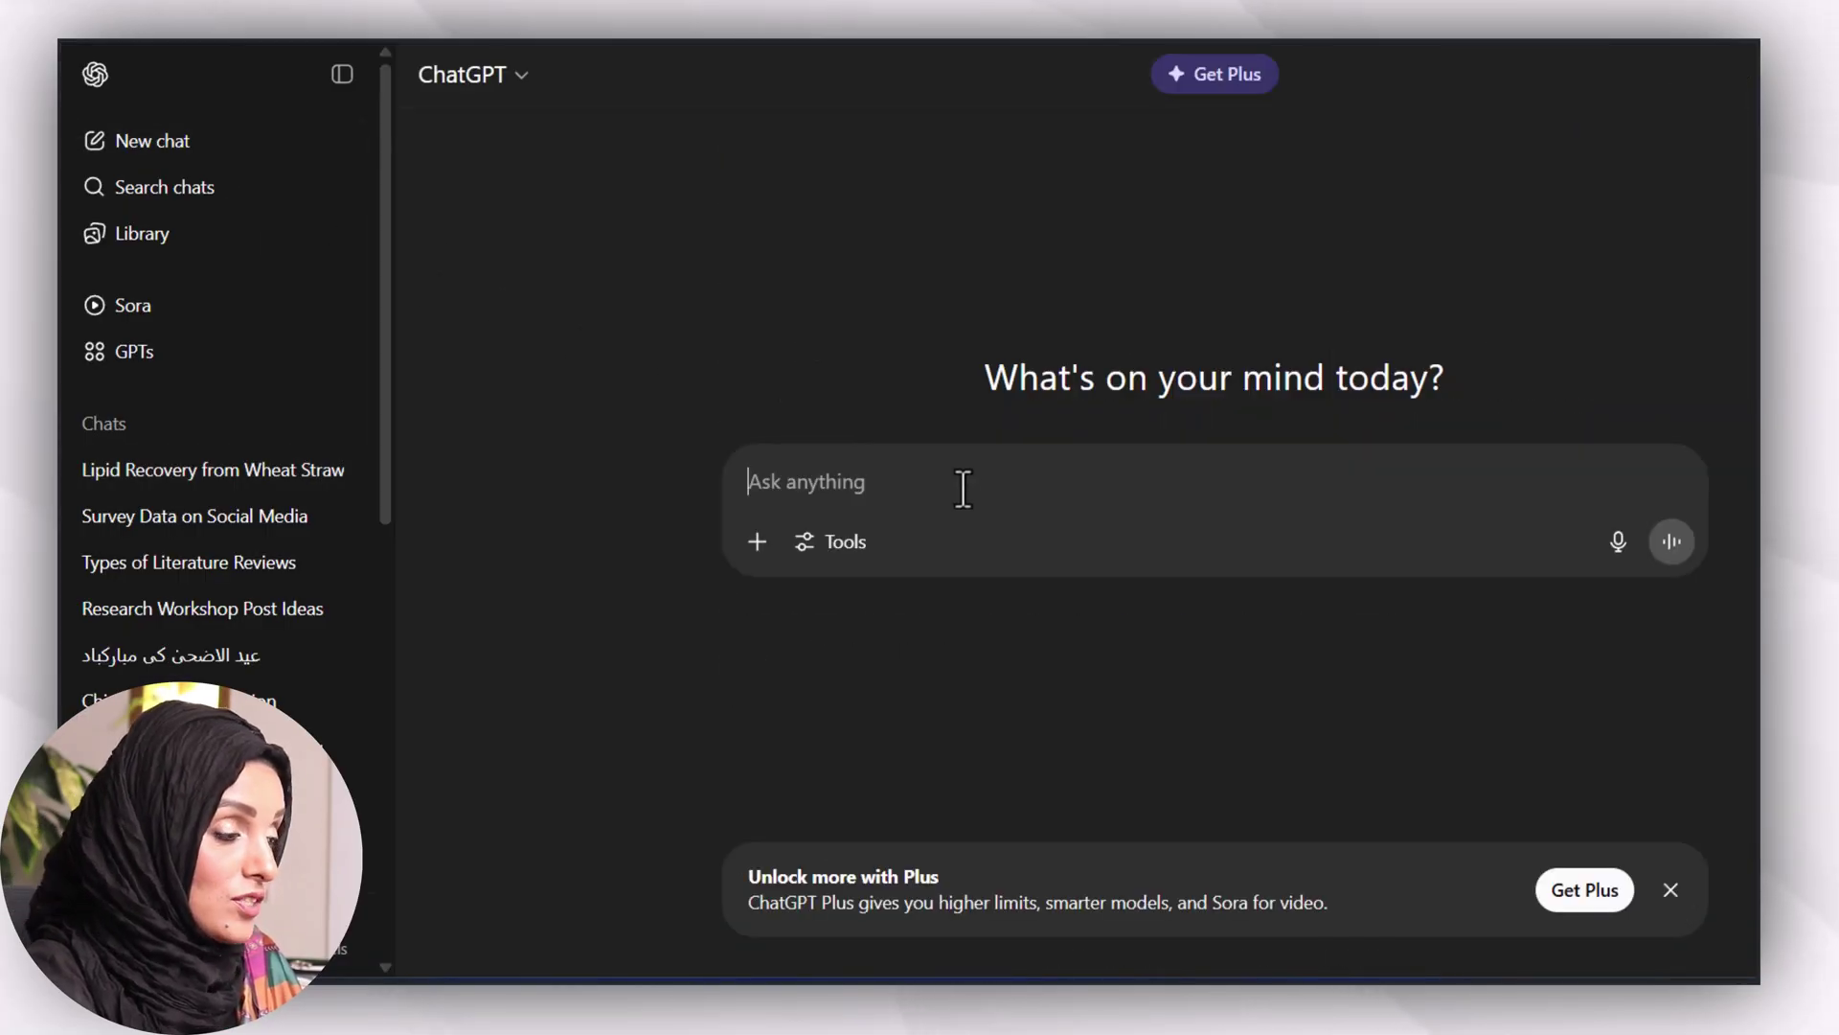
{"action": "key", "text": "ctrl+v"}
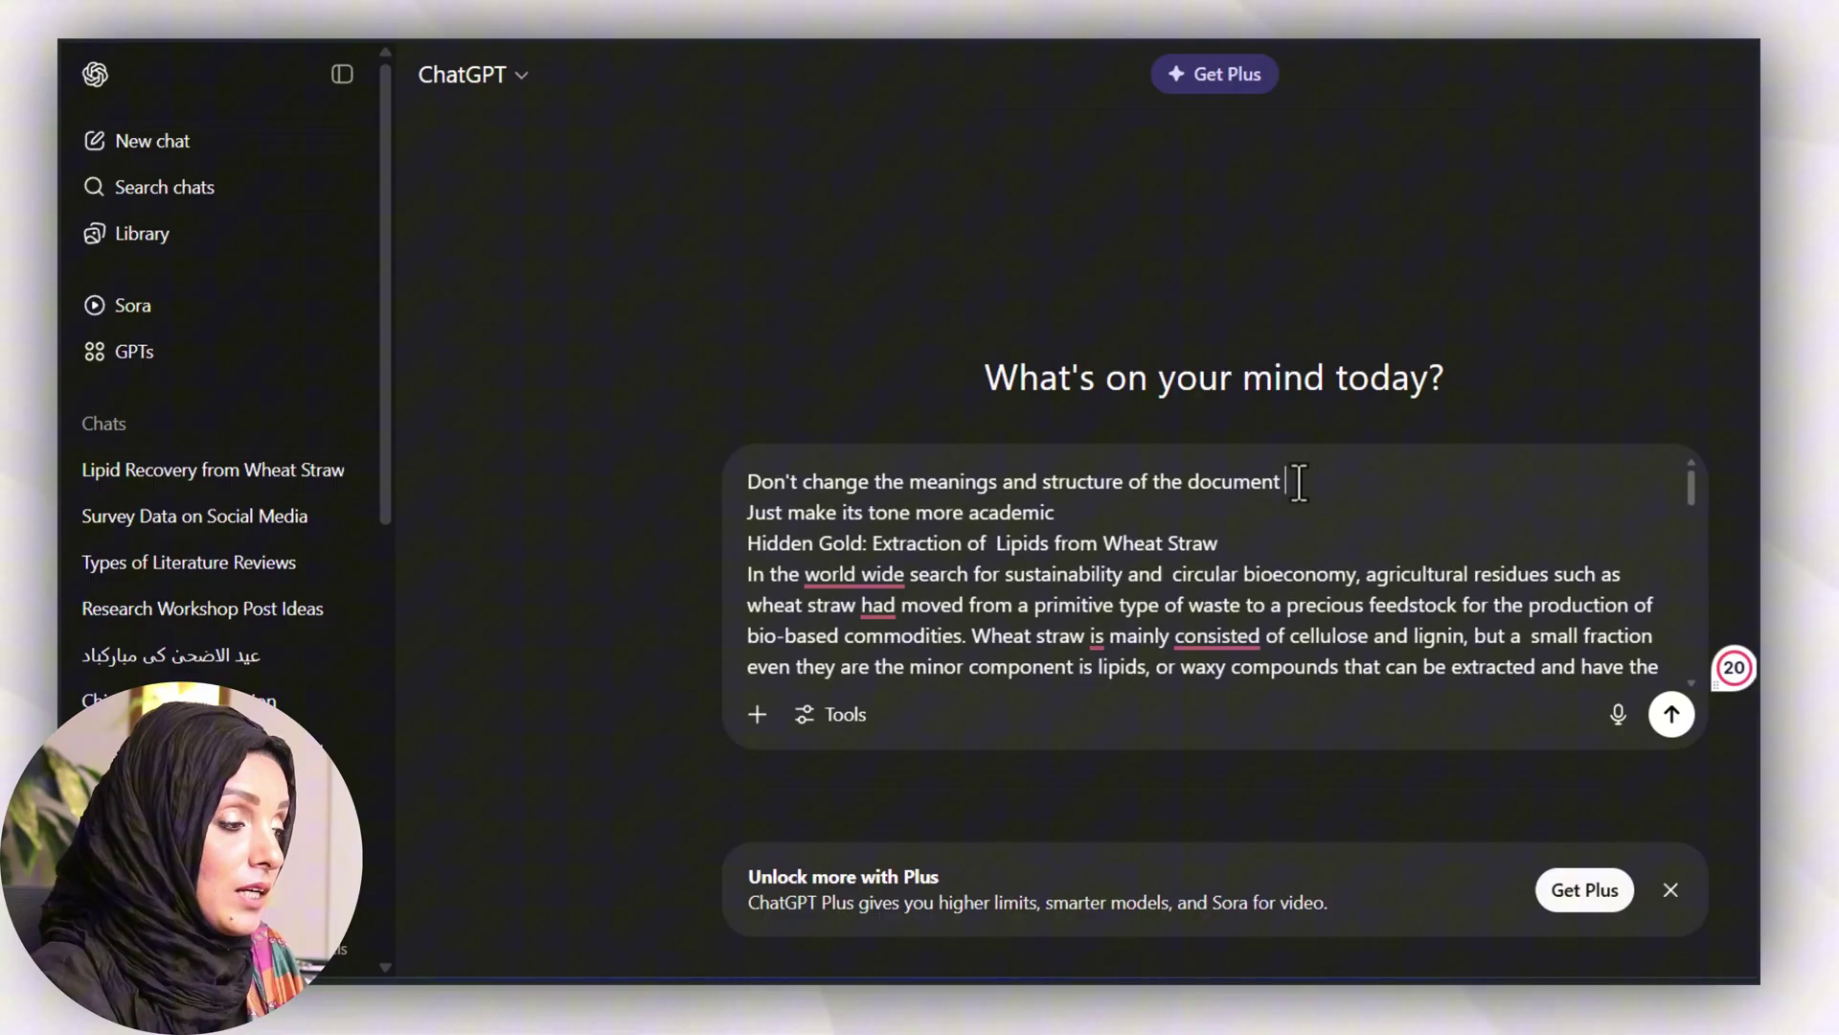
{"action": "left_click_drag", "start_coordinate": [1284, 482], "coordinate": [723, 491]}
{"action": "left_click", "coordinate": [886, 518]}
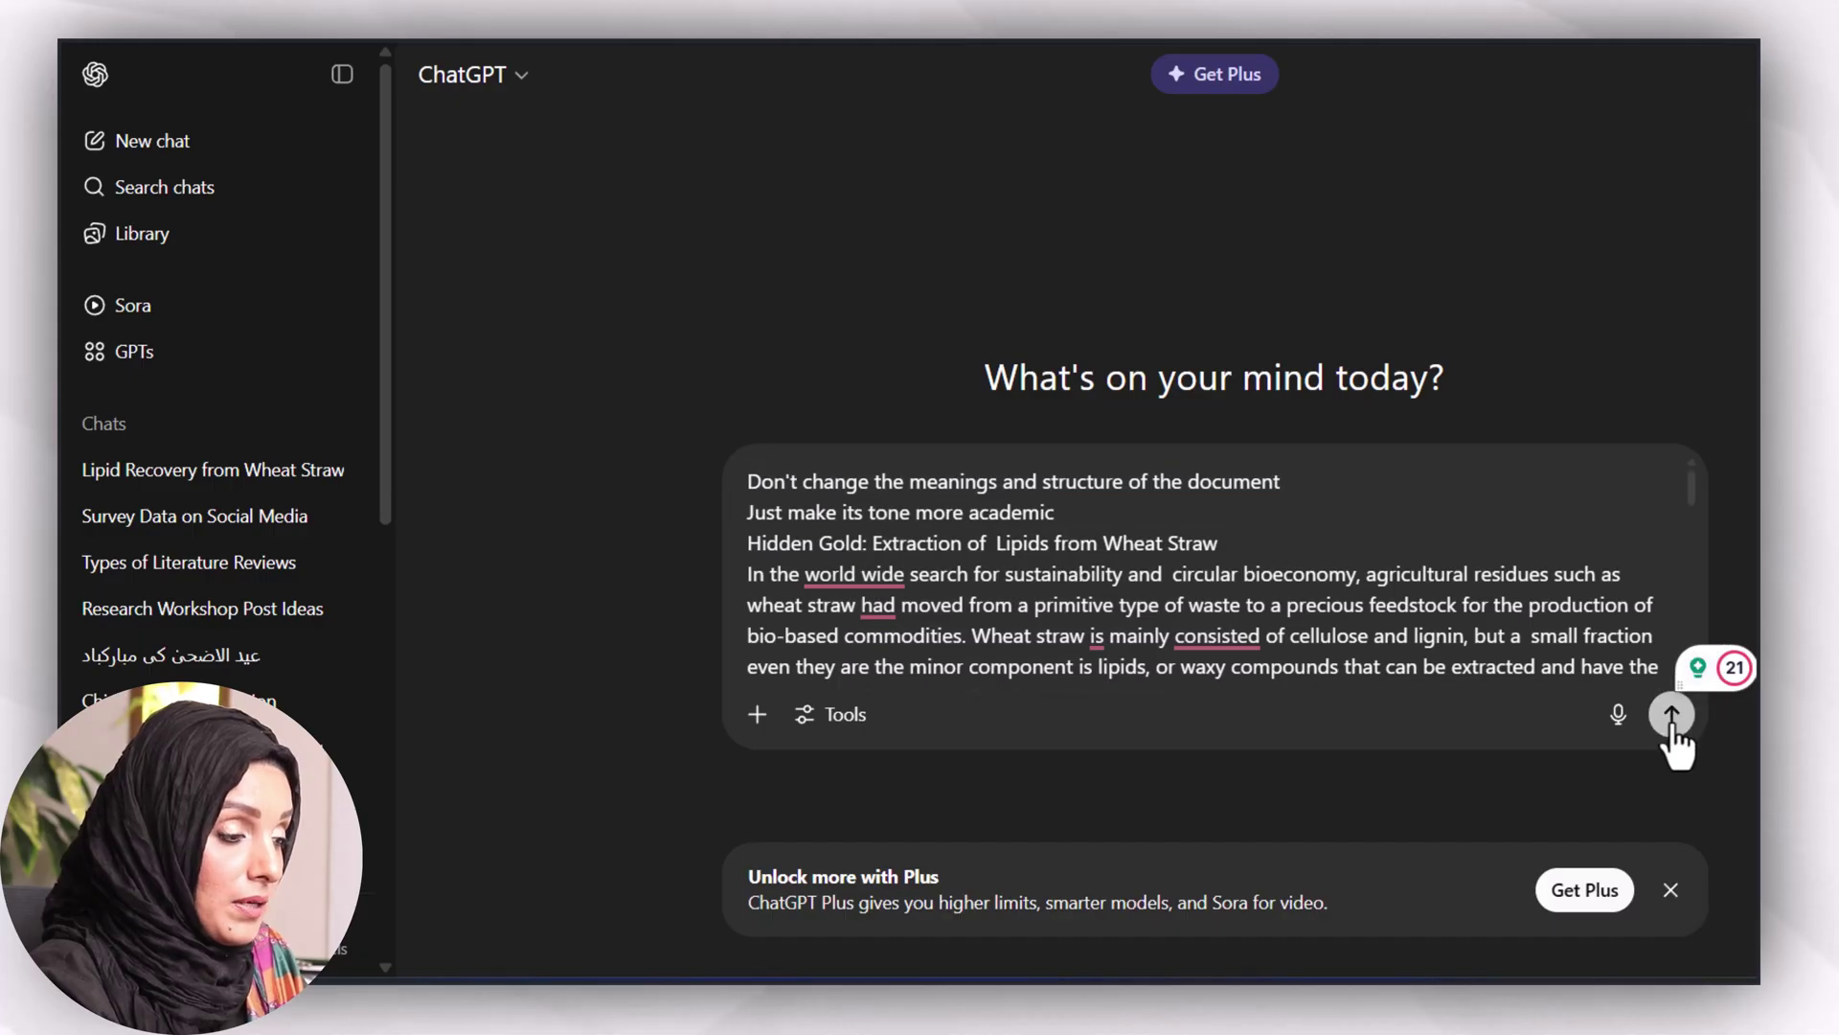
{"action": "left_click", "coordinate": [1671, 716]}
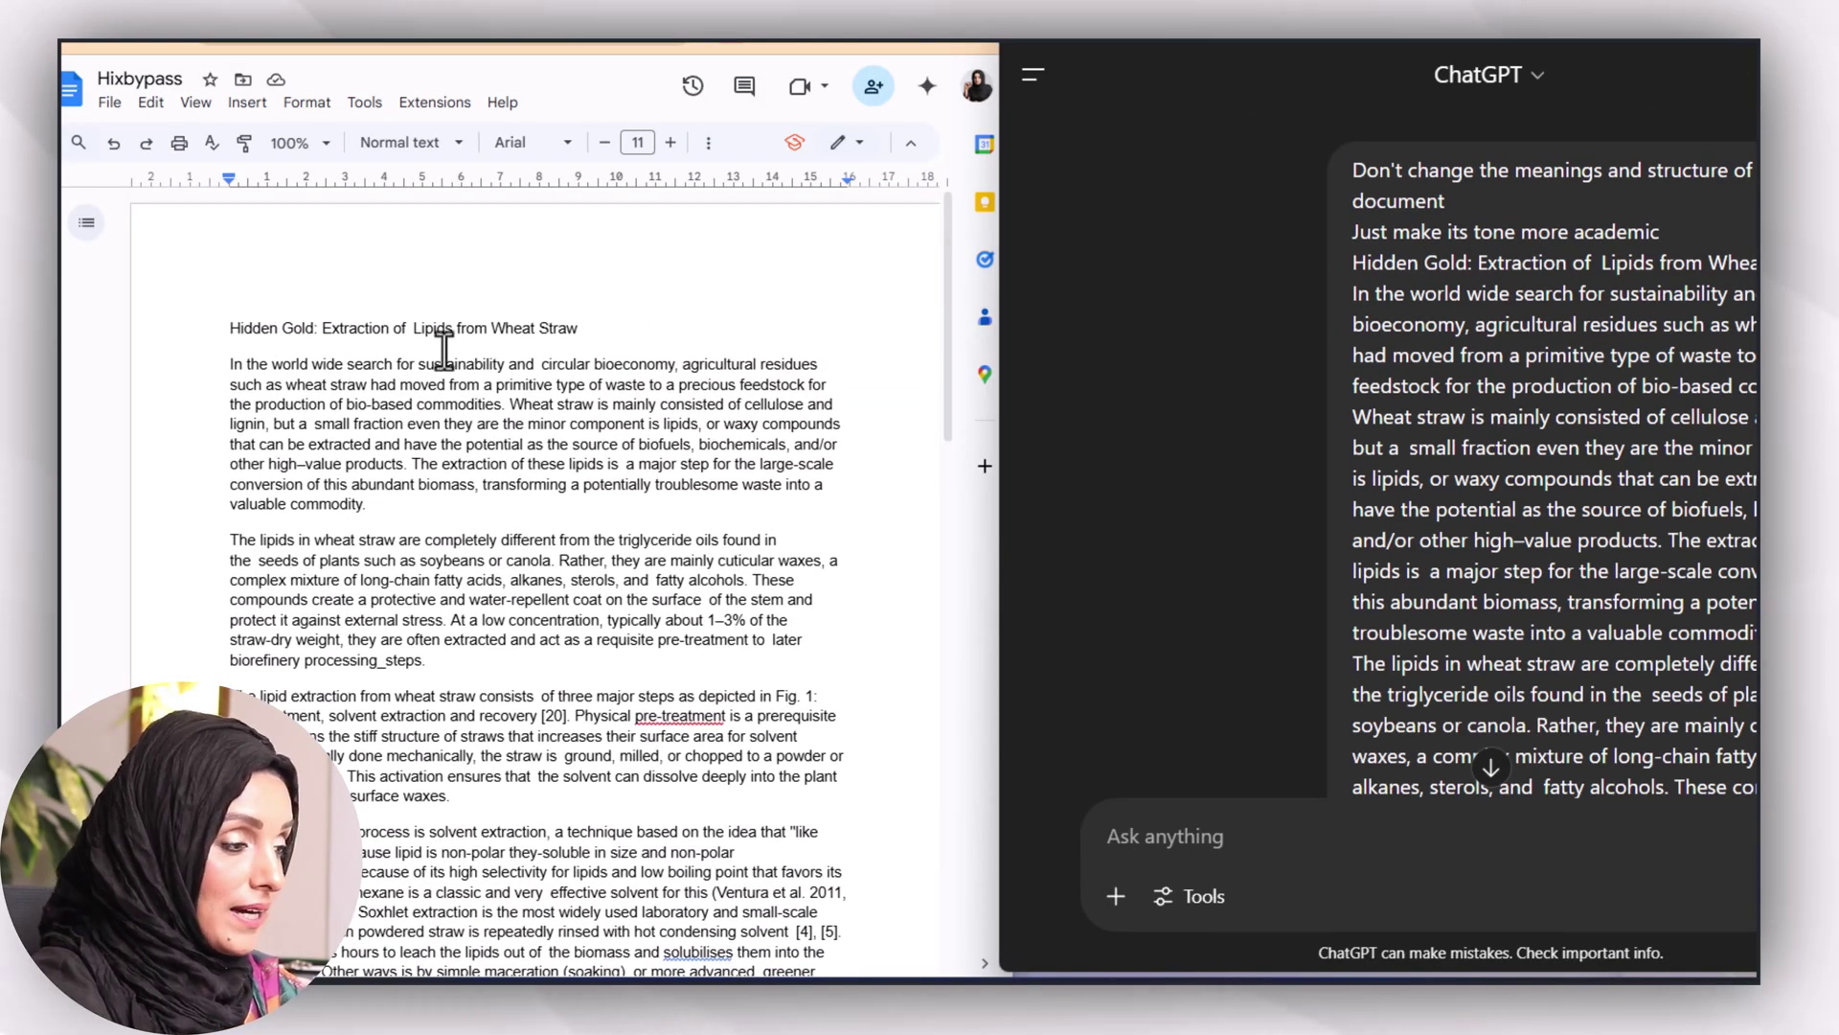
{"action": "key", "text": "ctrl+plus"}
{"action": "key", "text": "ctrl+plus"}
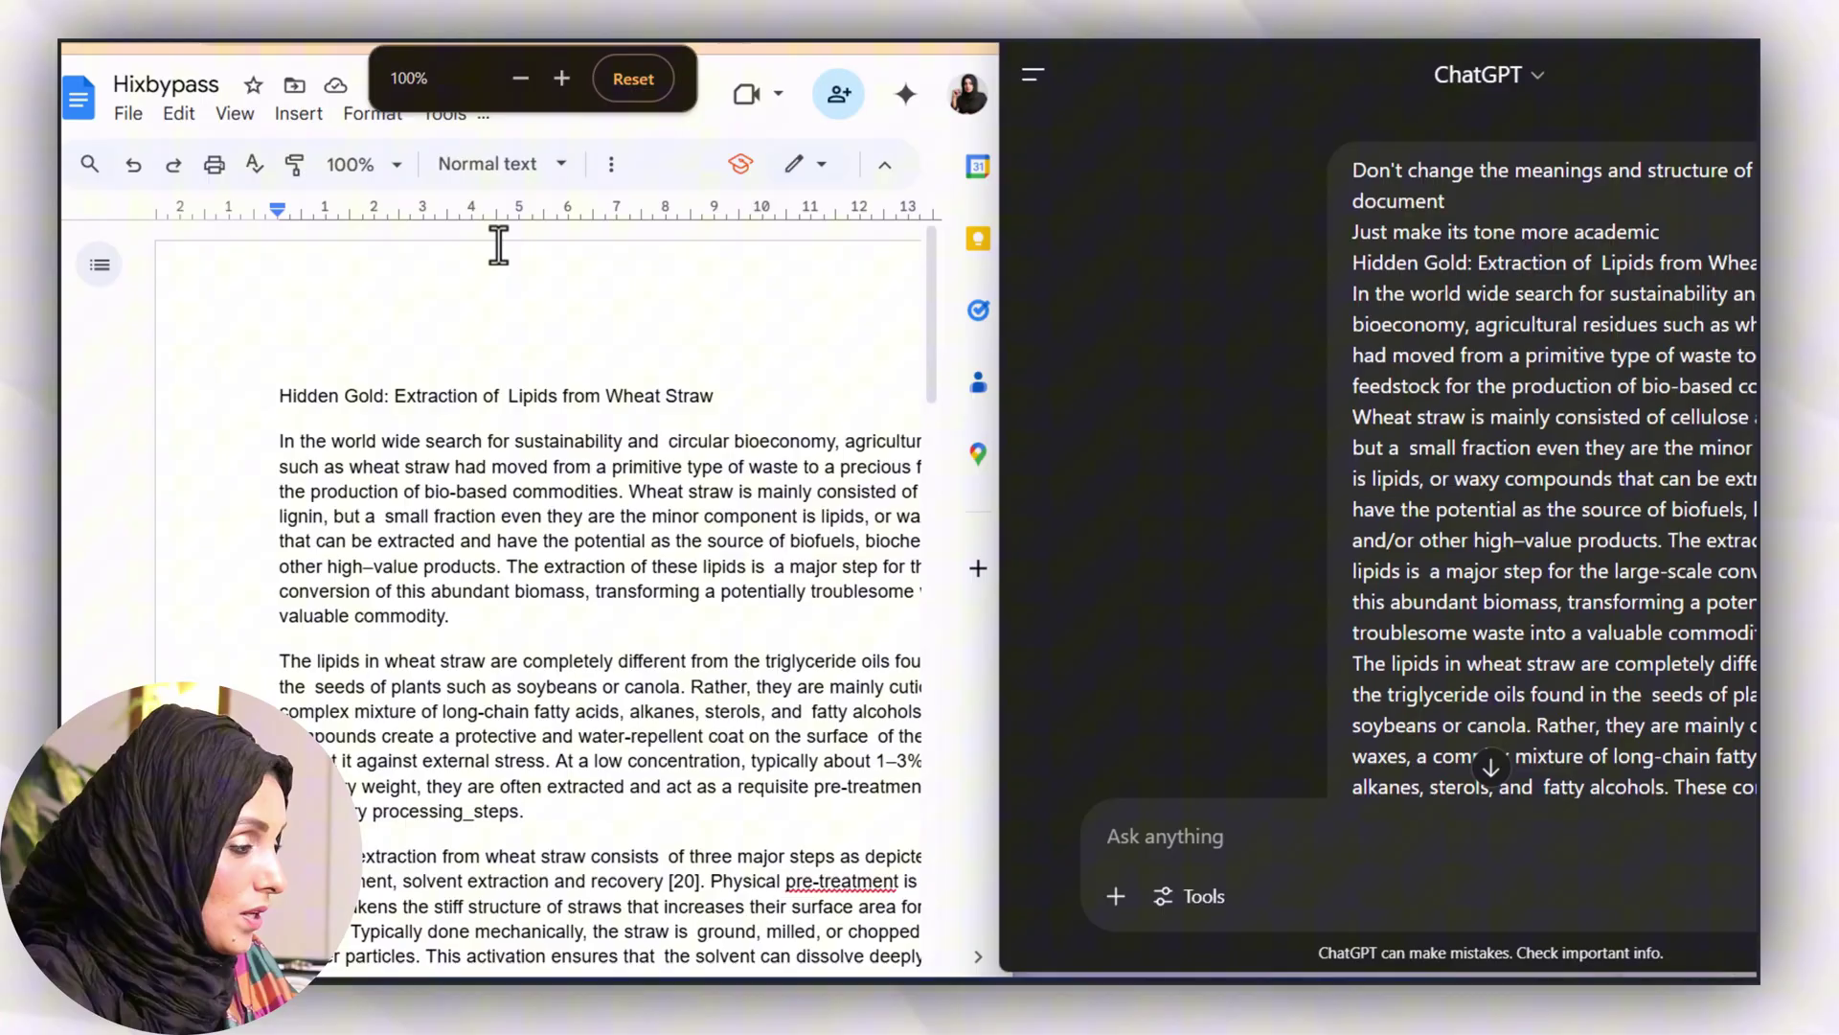
{"action": "key", "text": "ctrl+minus"}
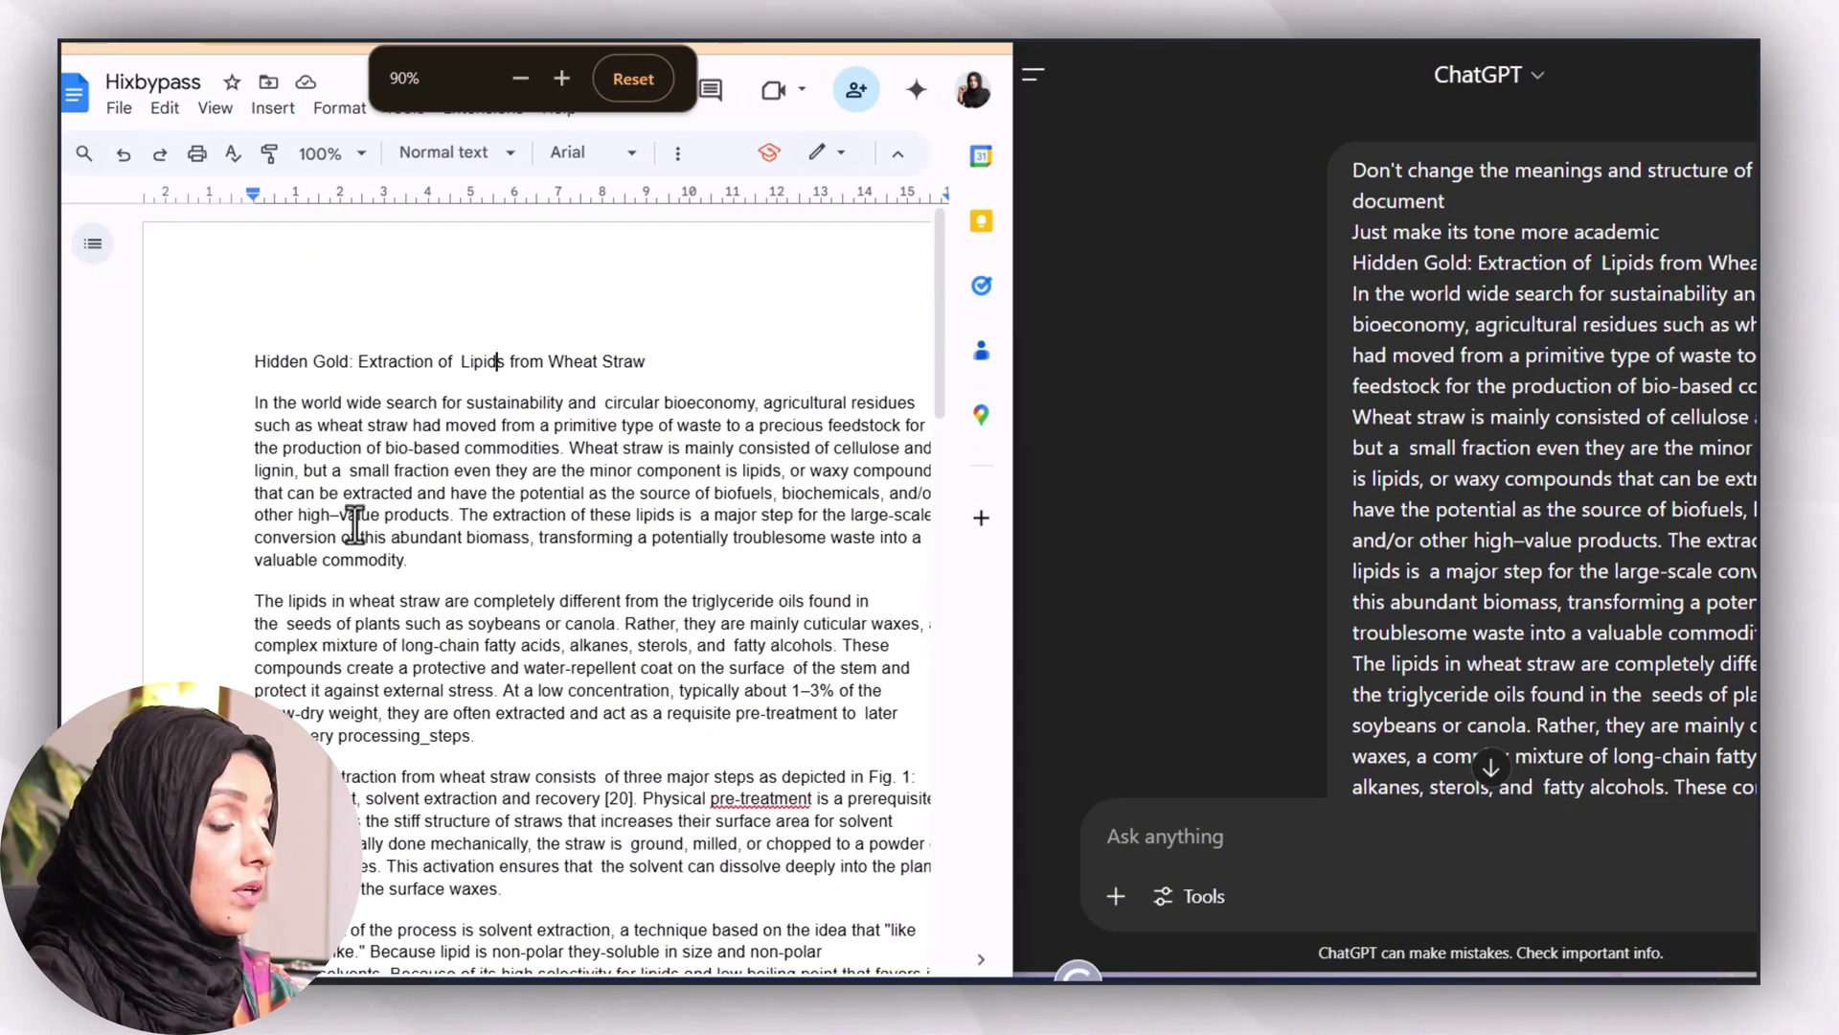
{"action": "scroll", "coordinate": [444, 409], "scroll_direction": "down", "scroll_amount": 2}
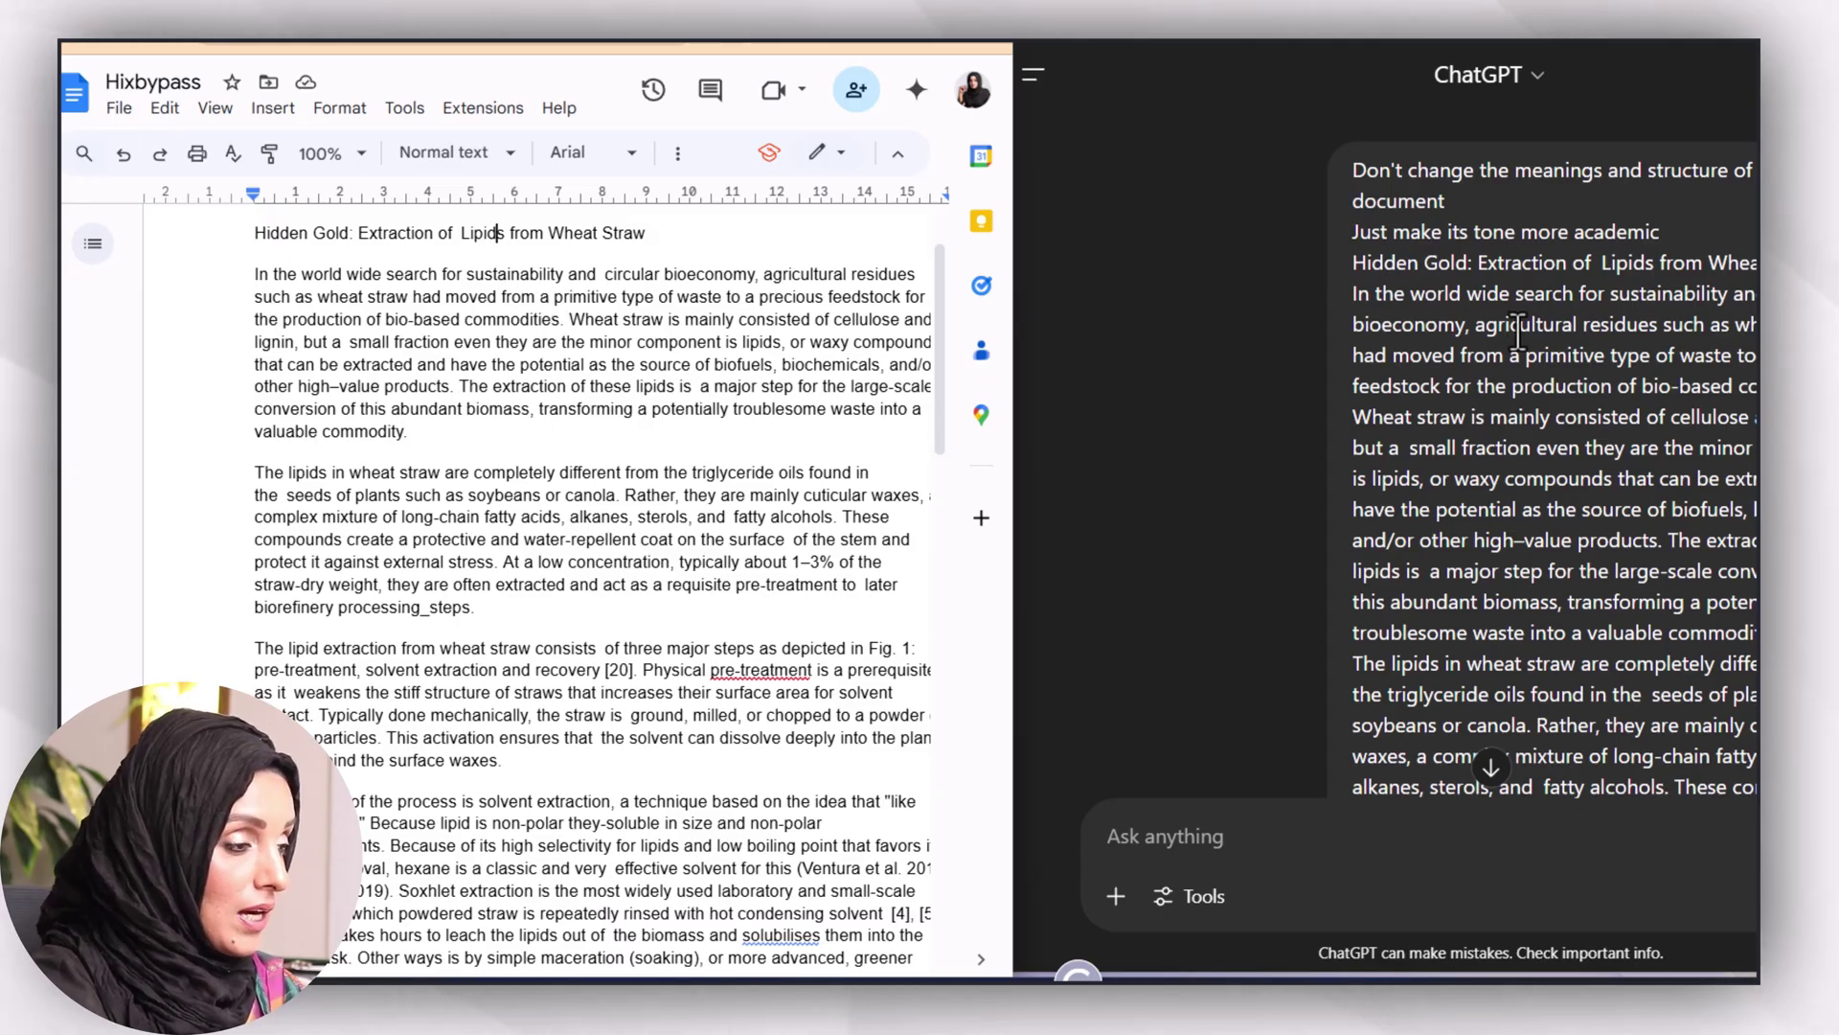
{"action": "scroll", "coordinate": [1495, 329], "scroll_direction": "down", "scroll_amount": 5}
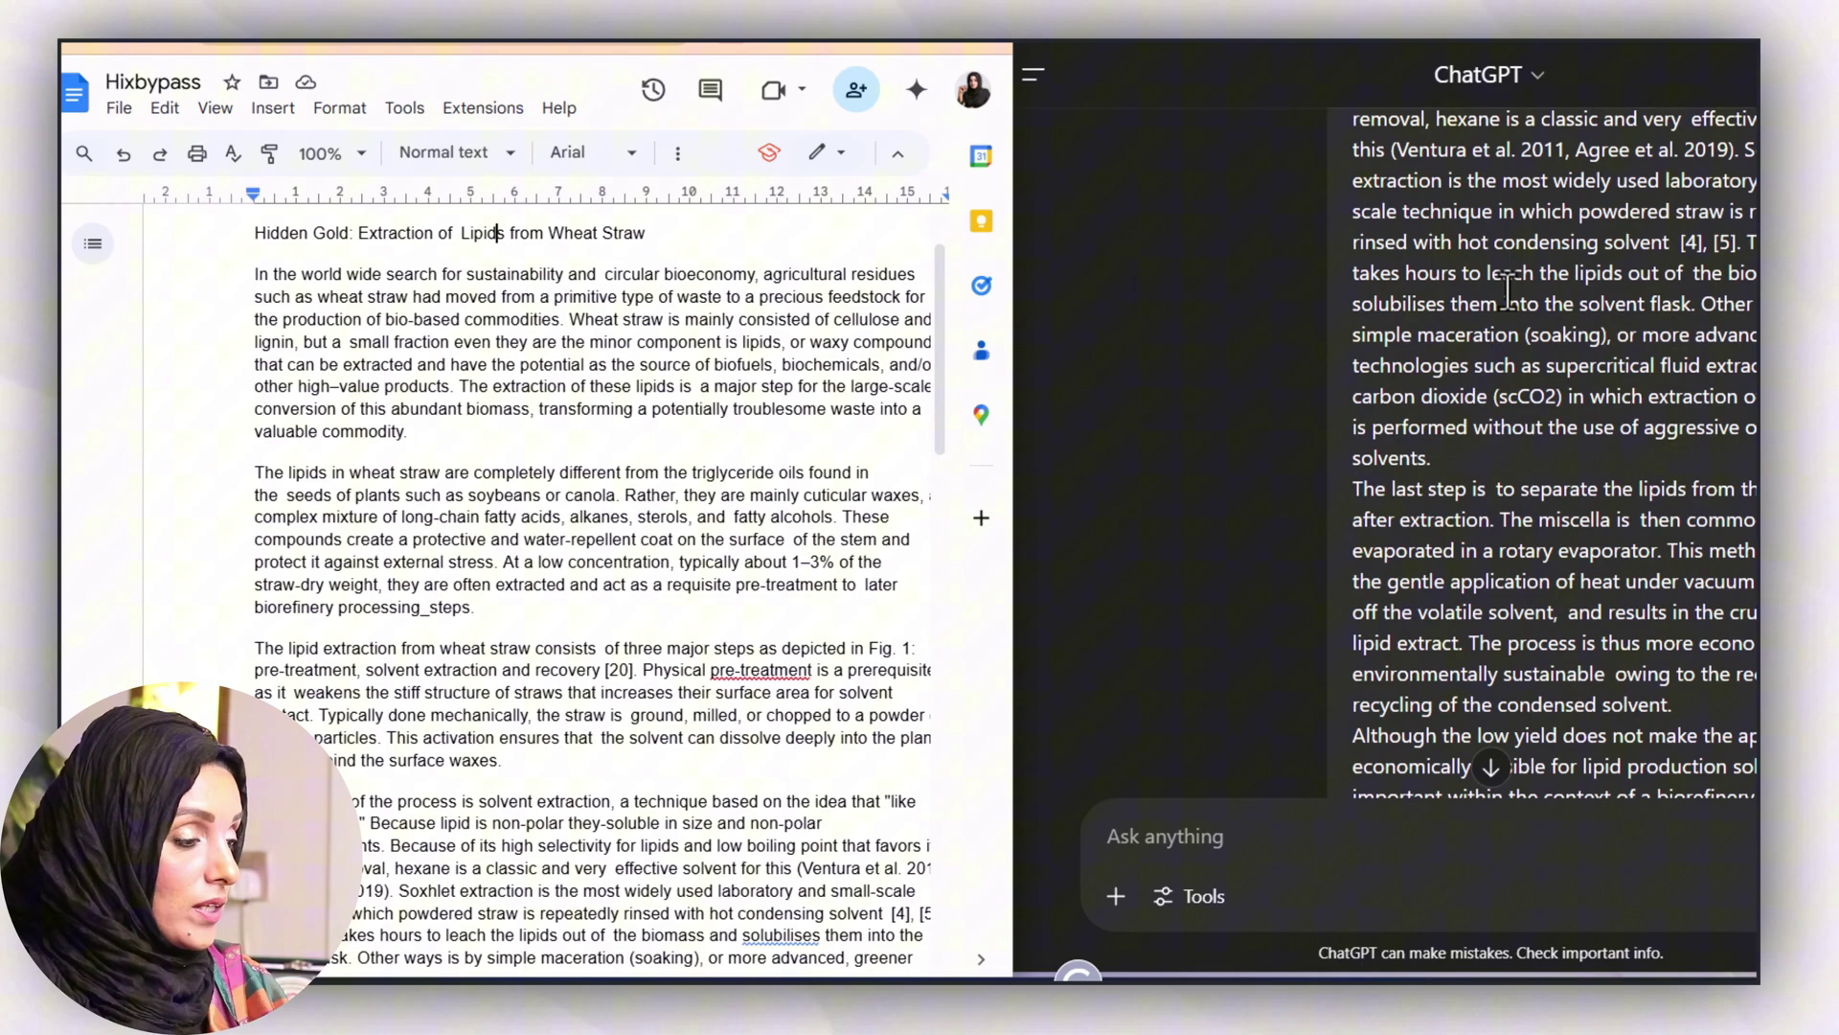
{"action": "scroll", "coordinate": [1507, 292], "scroll_direction": "down", "scroll_amount": 5}
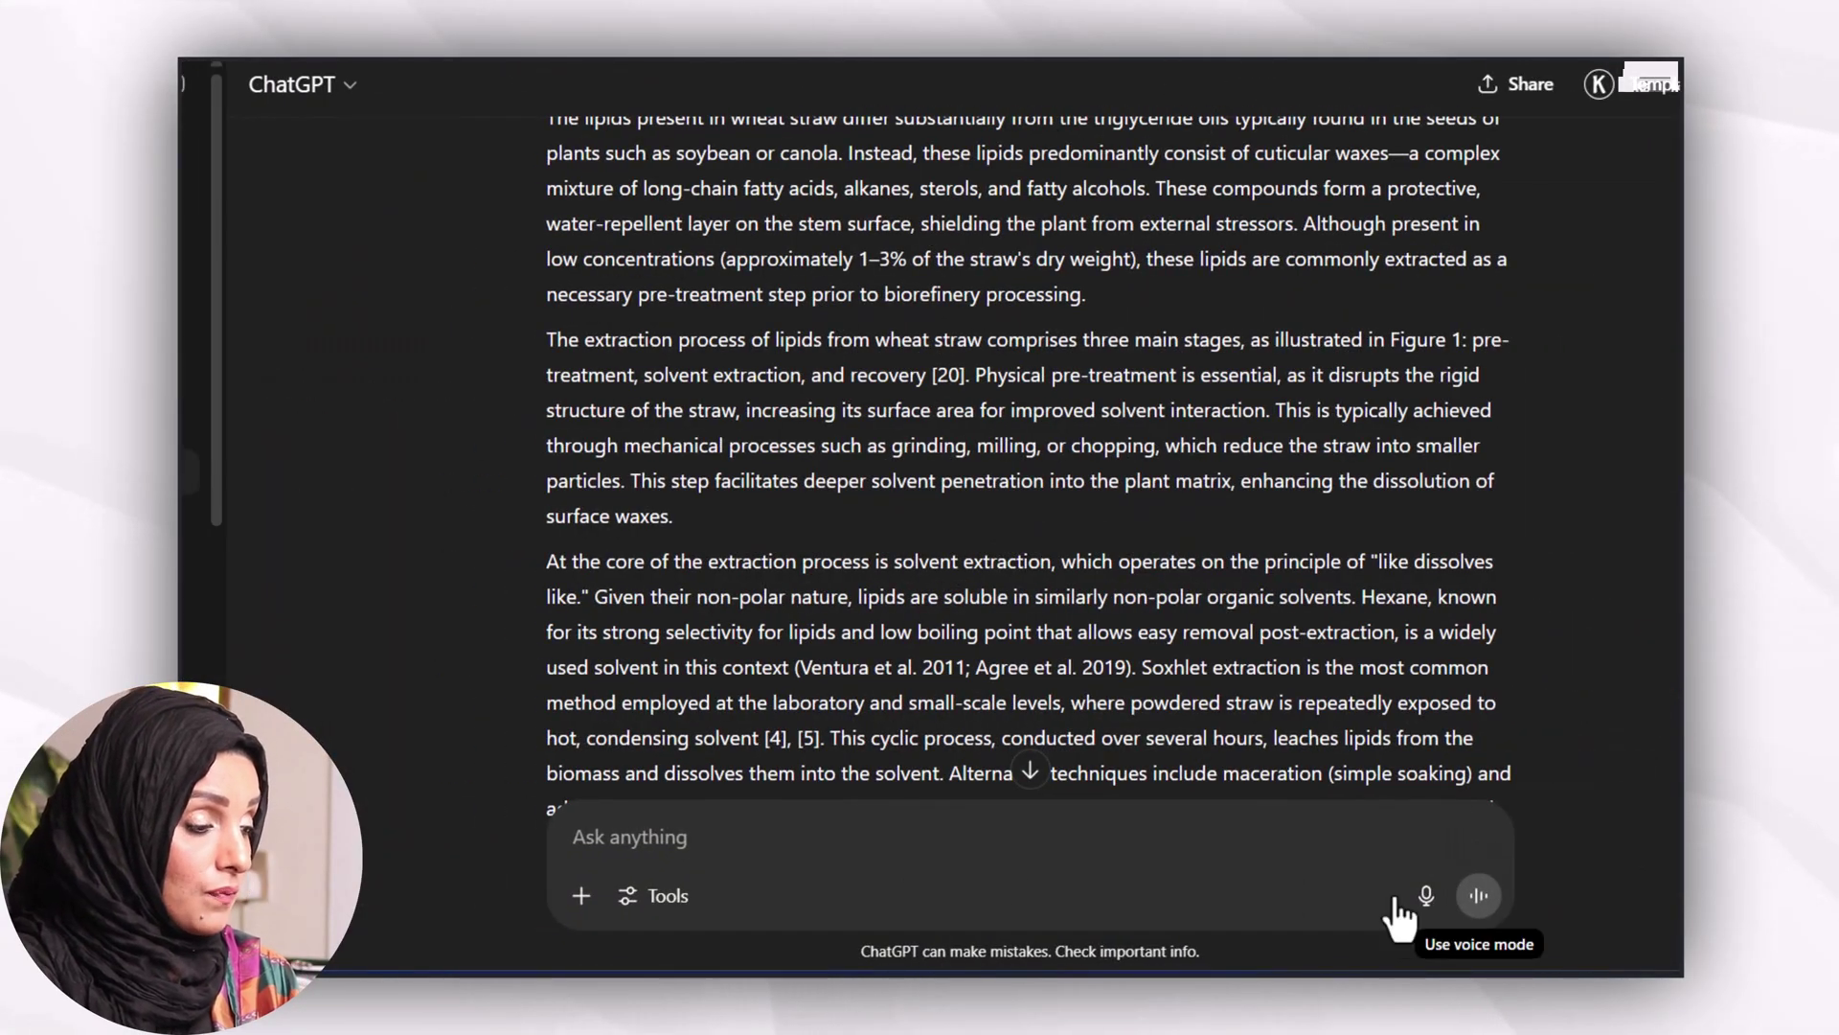
{"action": "scroll", "coordinate": [1010, 801], "scroll_direction": "down", "scroll_amount": 4}
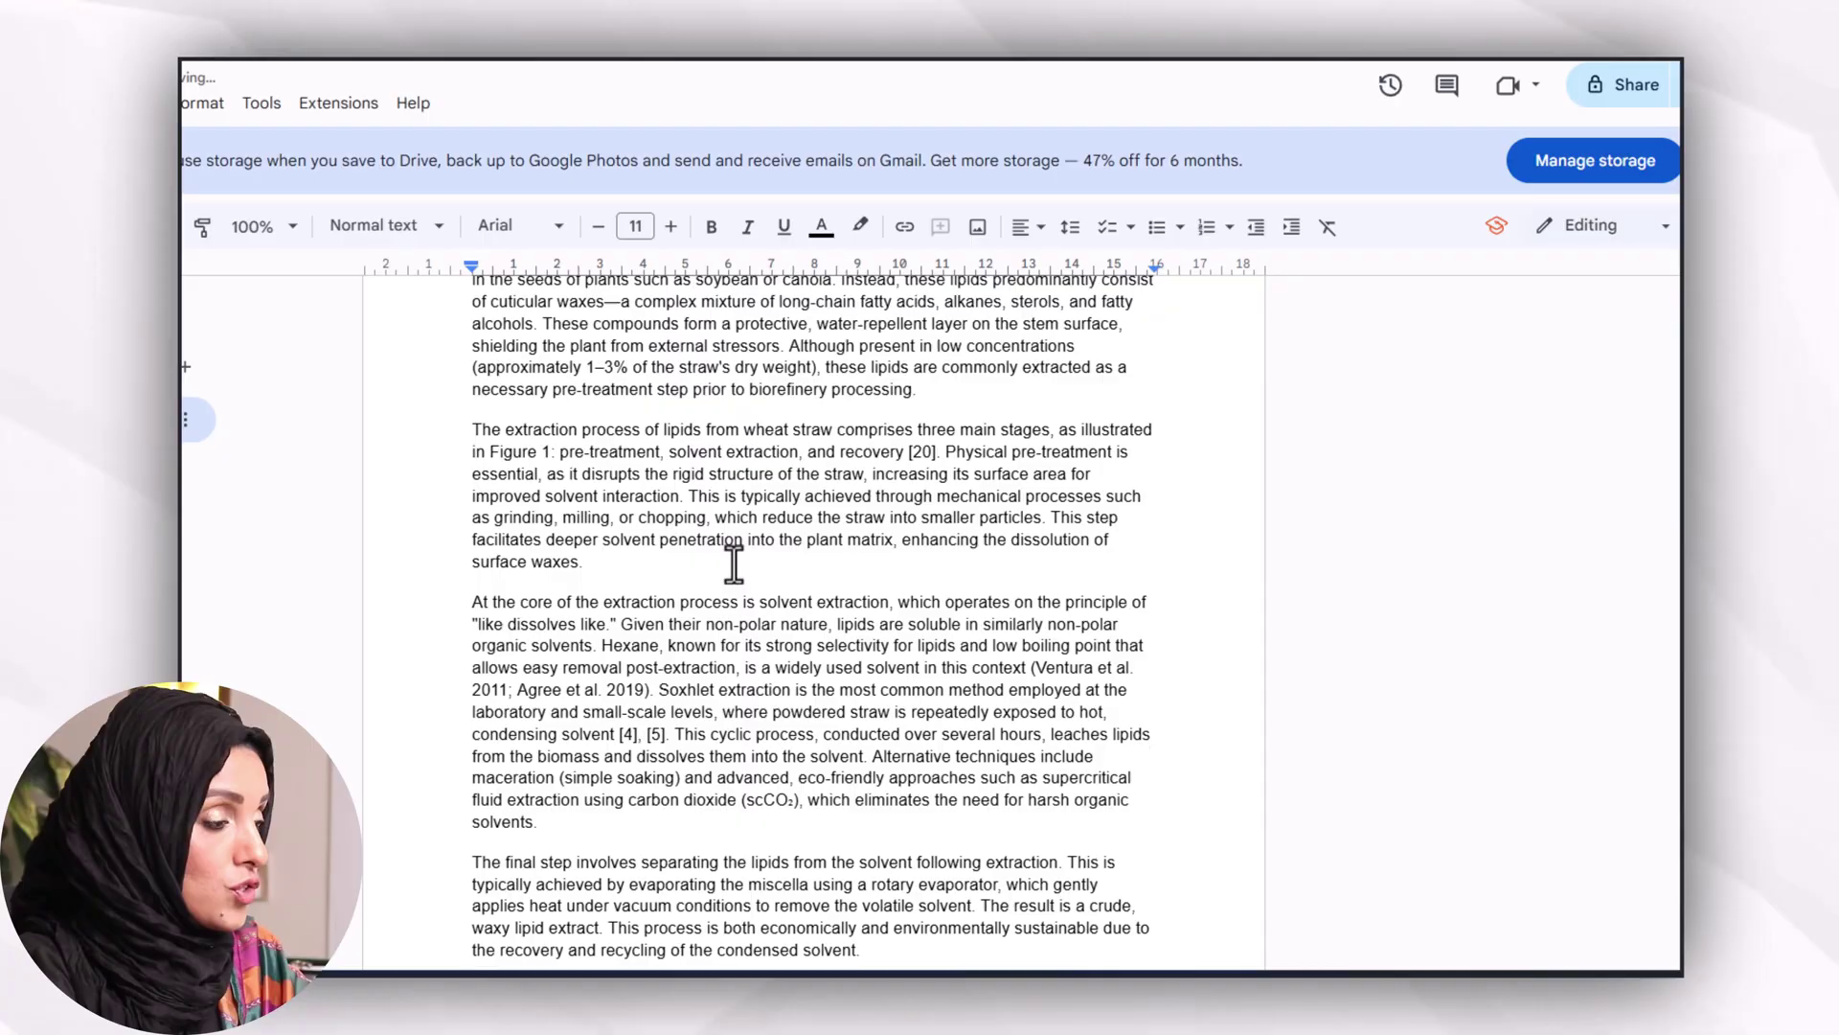
{"action": "scroll", "coordinate": [733, 563], "scroll_direction": "up", "scroll_amount": 5}
Step: Delete ChatGPT's 'Certainly! Below is…' introduction and divider from the Doc
{"action": "left_click_drag", "start_coordinate": [1112, 509], "coordinate": [480, 440]}
{"action": "key", "text": "BackSpace"}
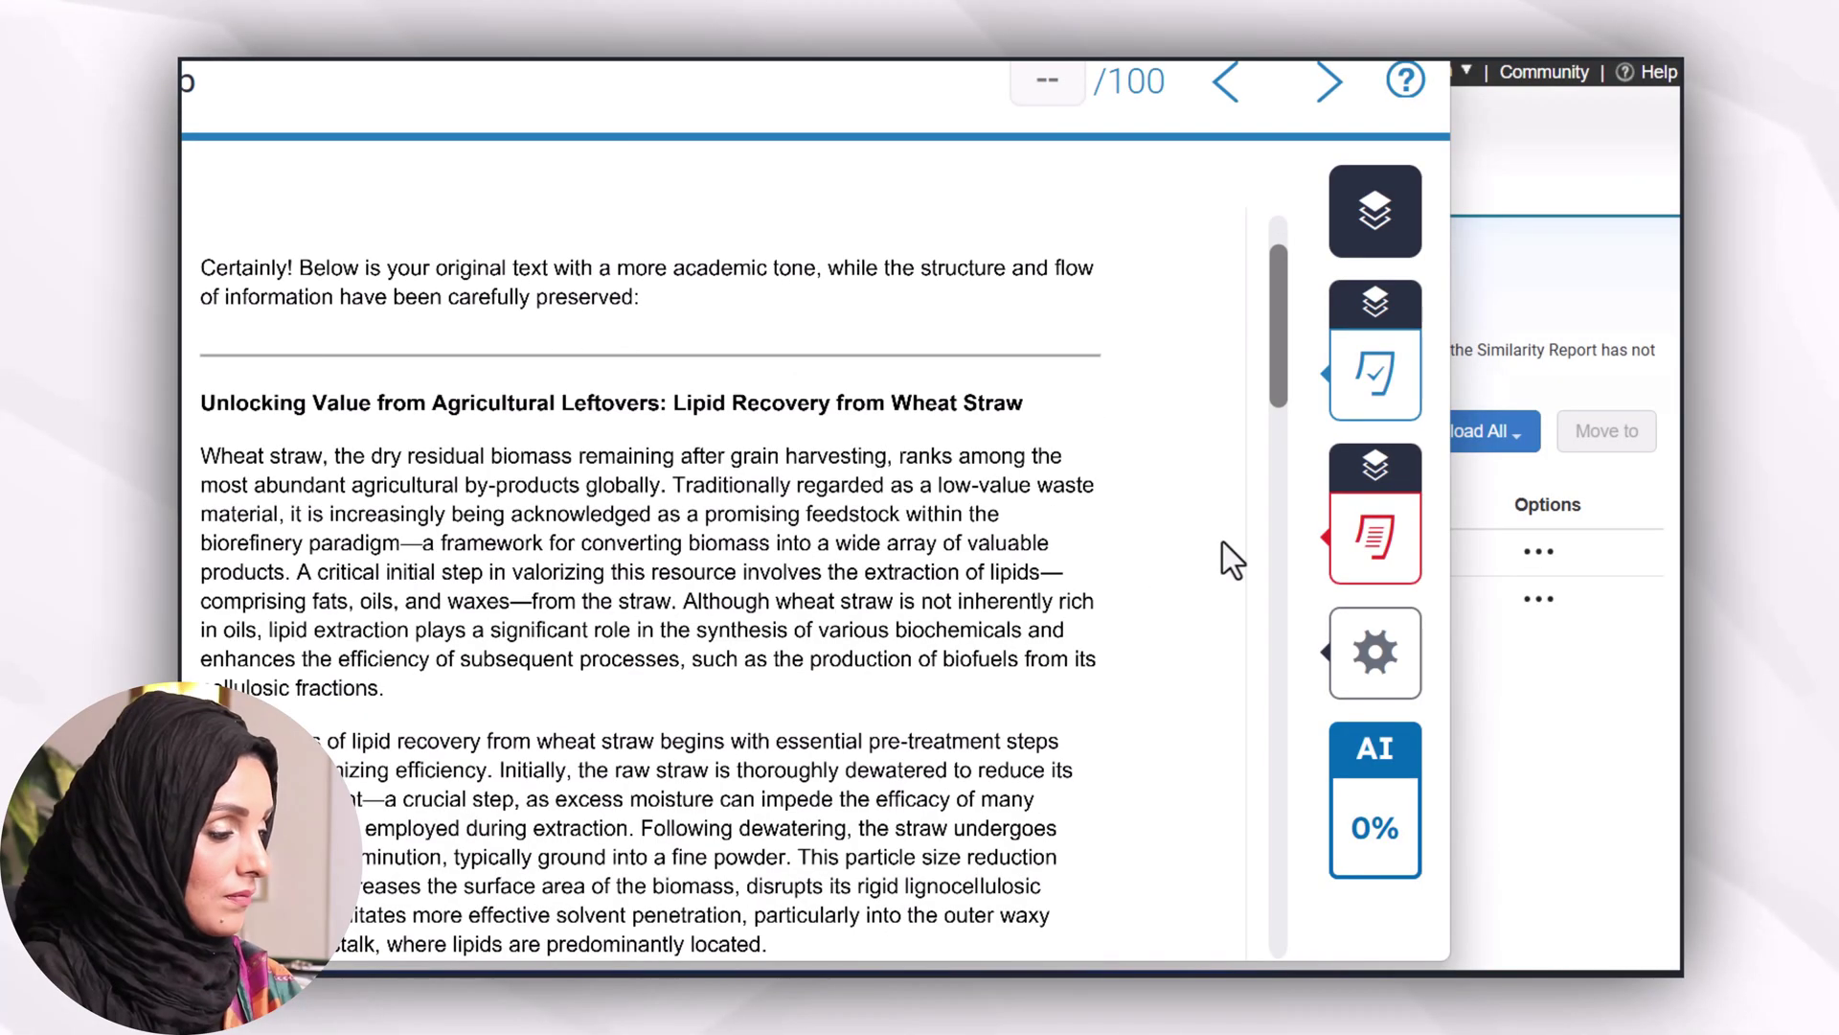
{"action": "scroll", "coordinate": [964, 628], "scroll_direction": "down", "scroll_amount": 1}
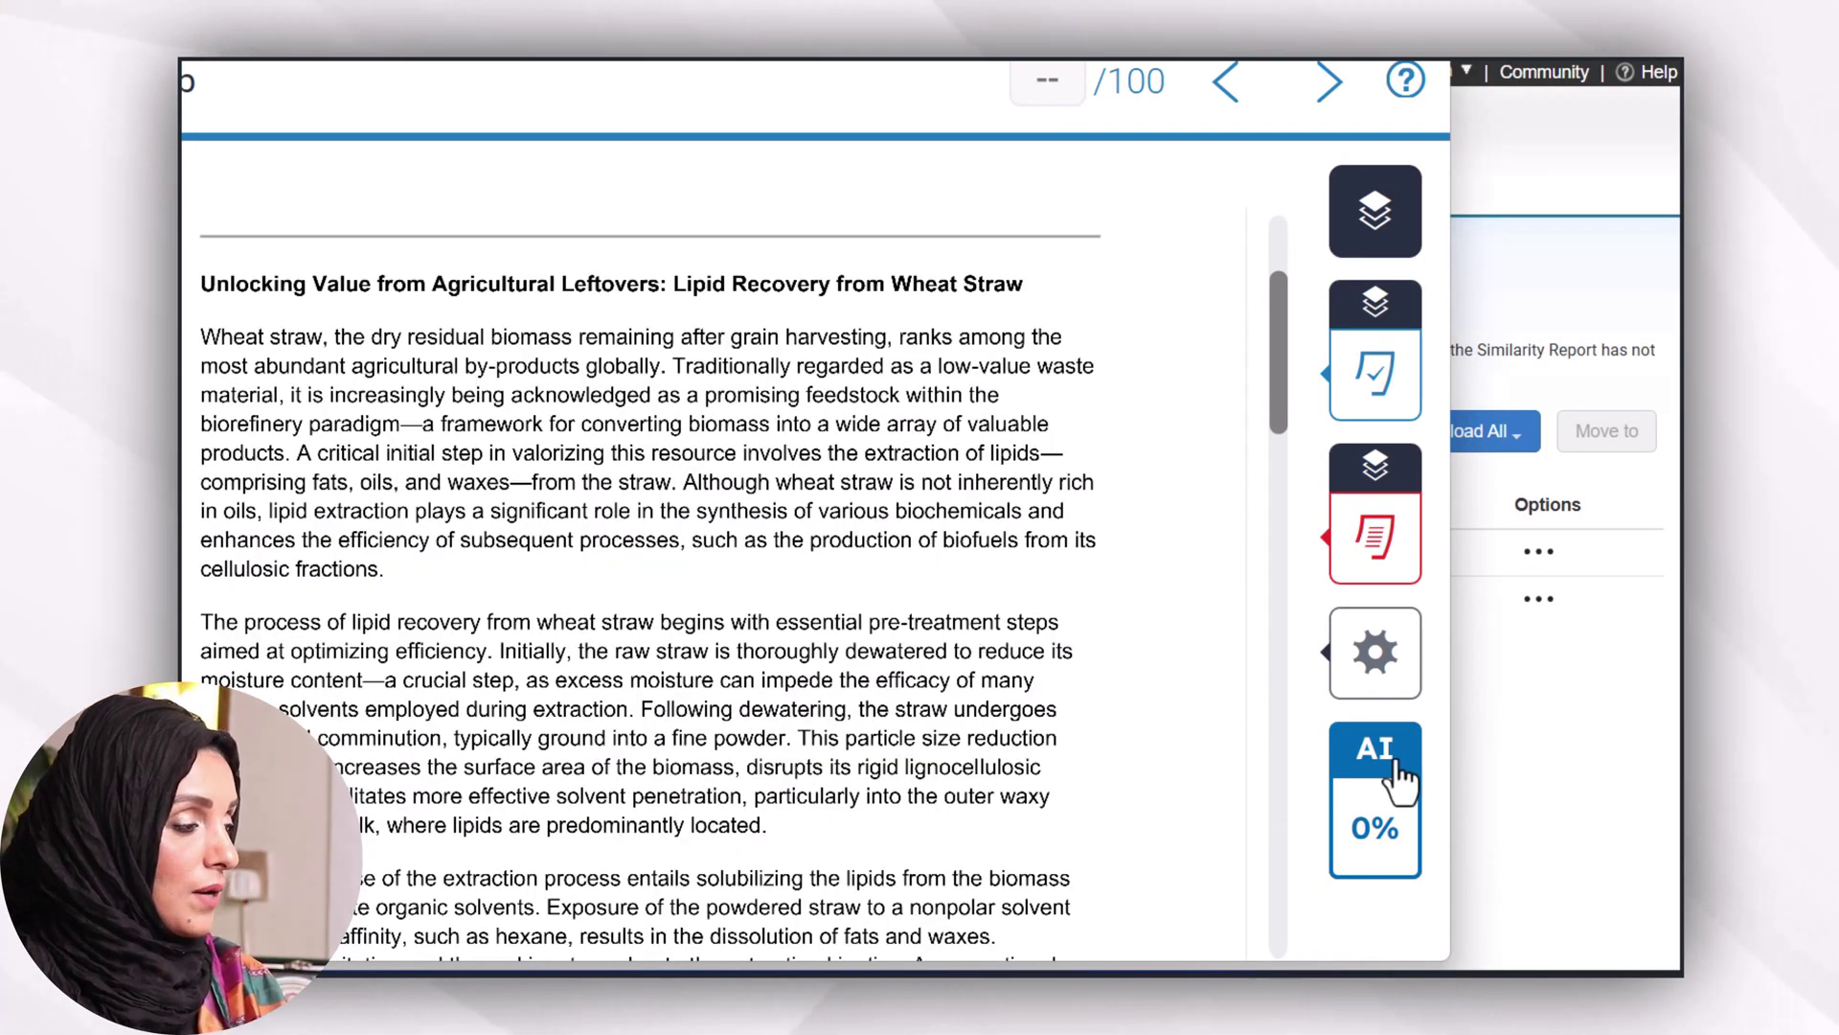